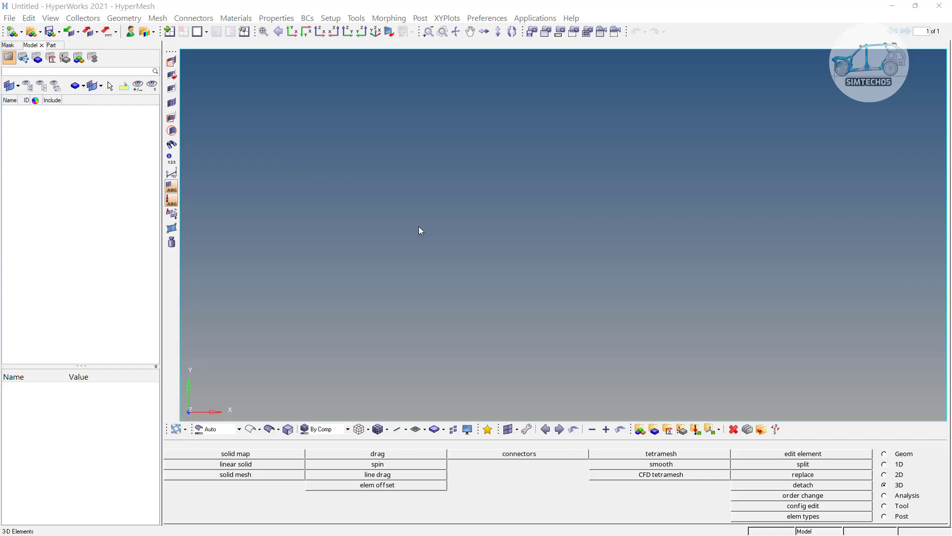
- Set the CFD tetramesh boundary-layer surface entity type to elements
left_click(656, 477)
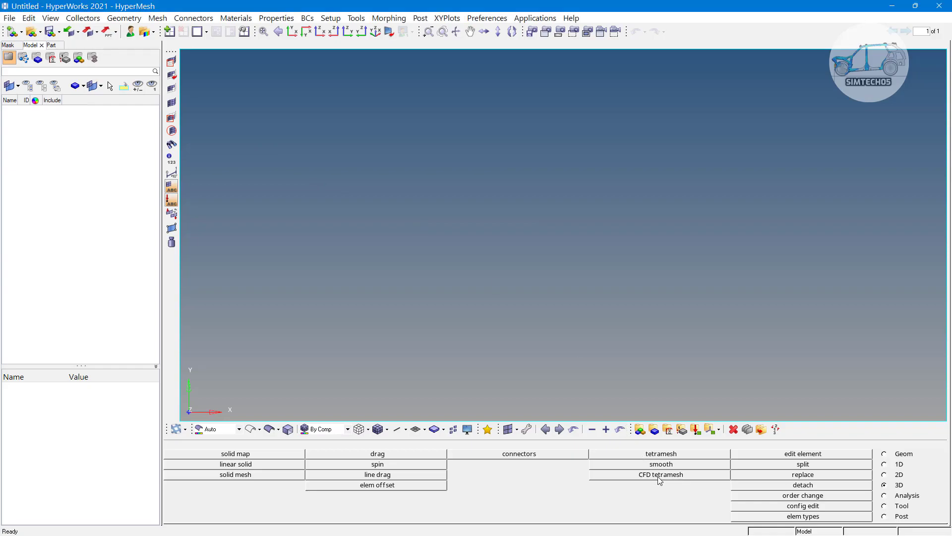
left_click(196, 454)
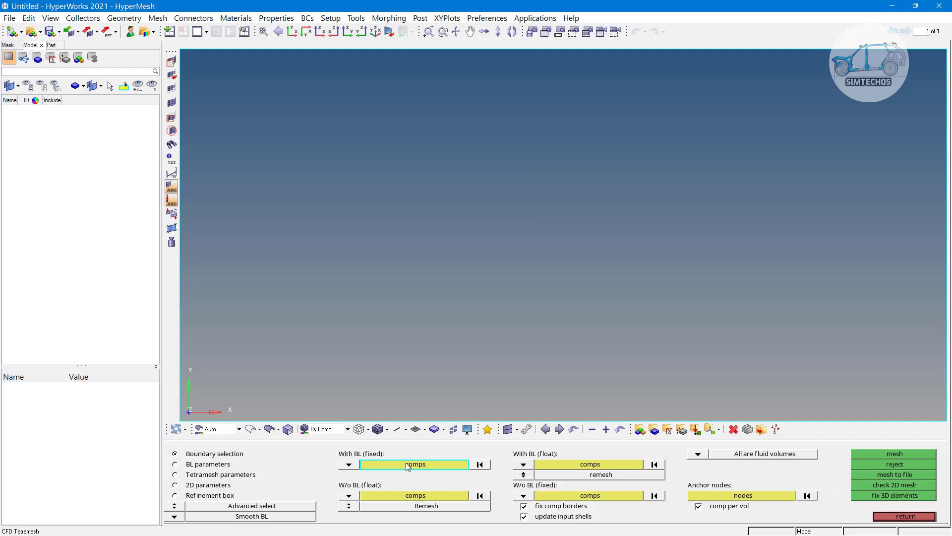
left_click(349, 464)
left_click(336, 464)
key("Escape")
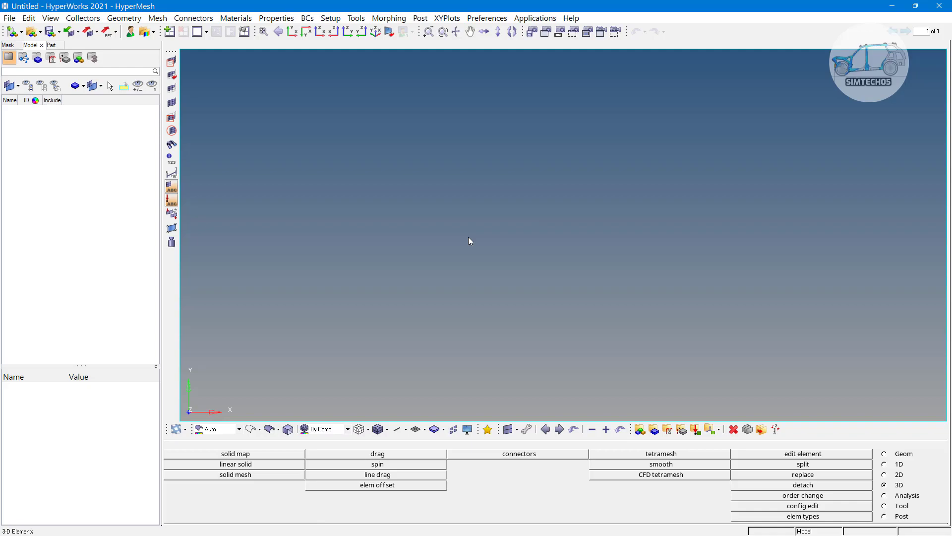
- Switch to the 2D page and view the automesh panel before returning to the 2D menu
left_click(888, 475)
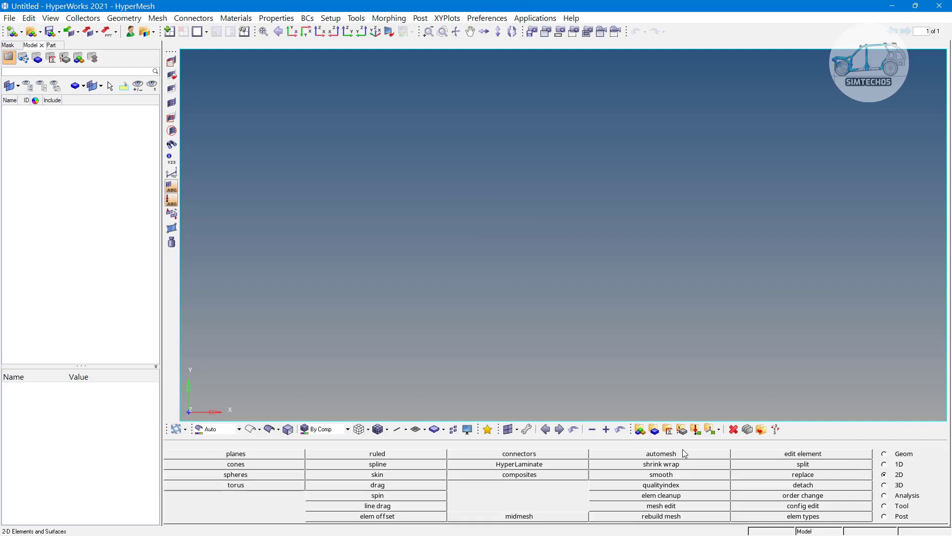
left_click(664, 453)
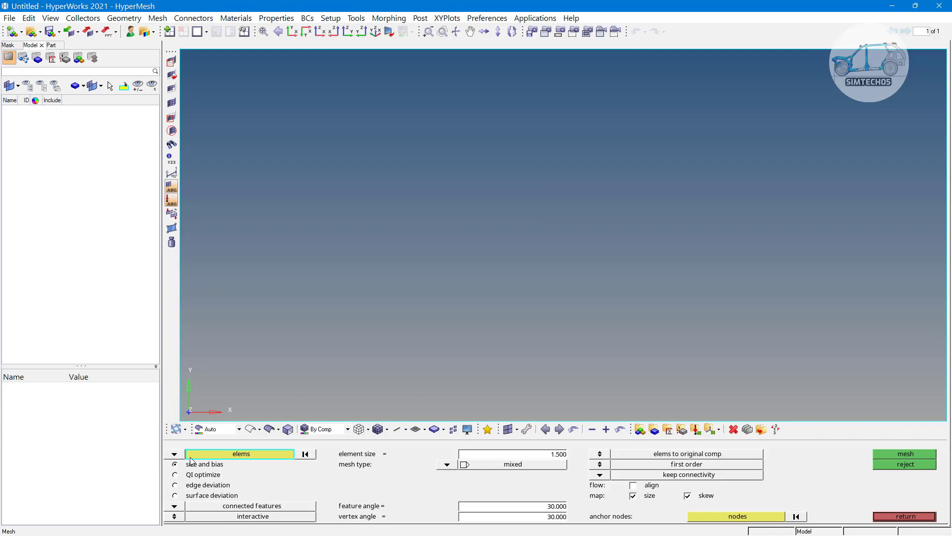
key("Escape")
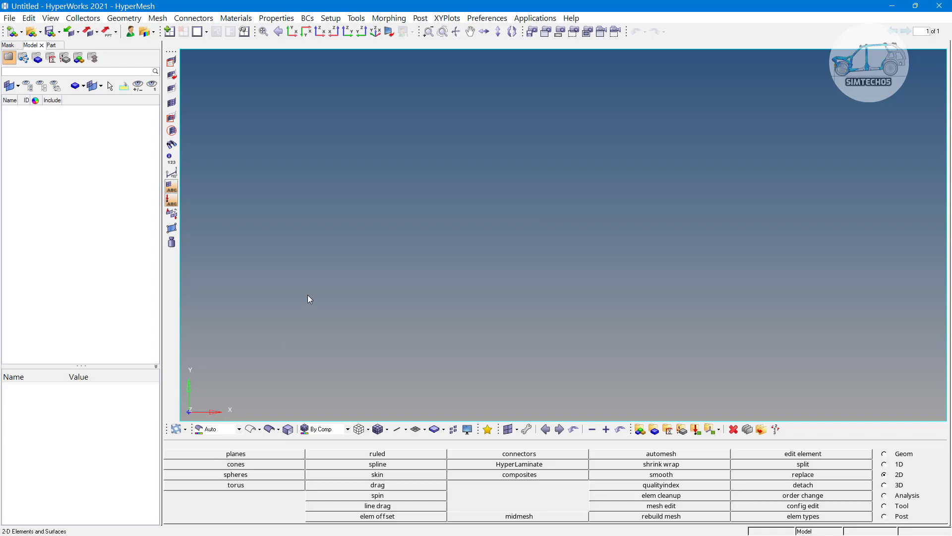
- Import Manifold.stl with the Stl file type into the empty model
left_click(71, 33)
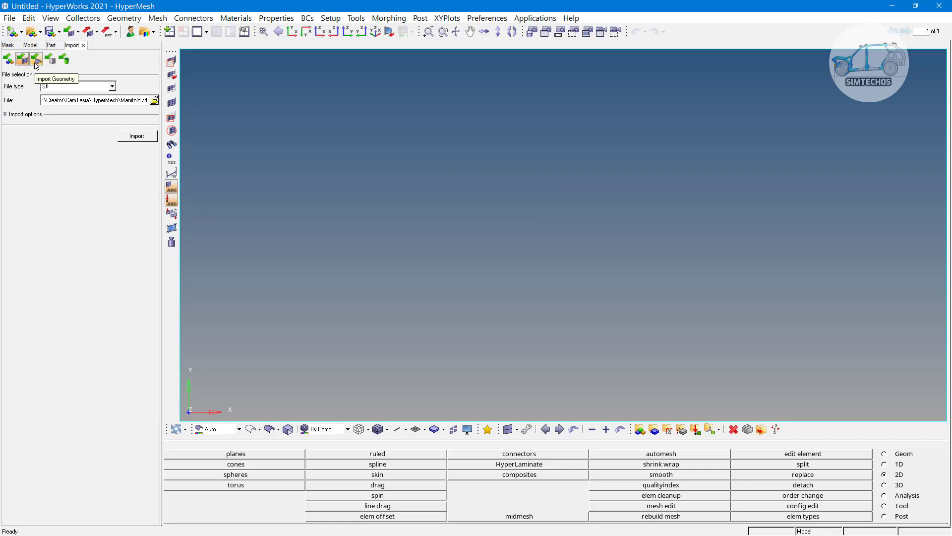
left_click(70, 87)
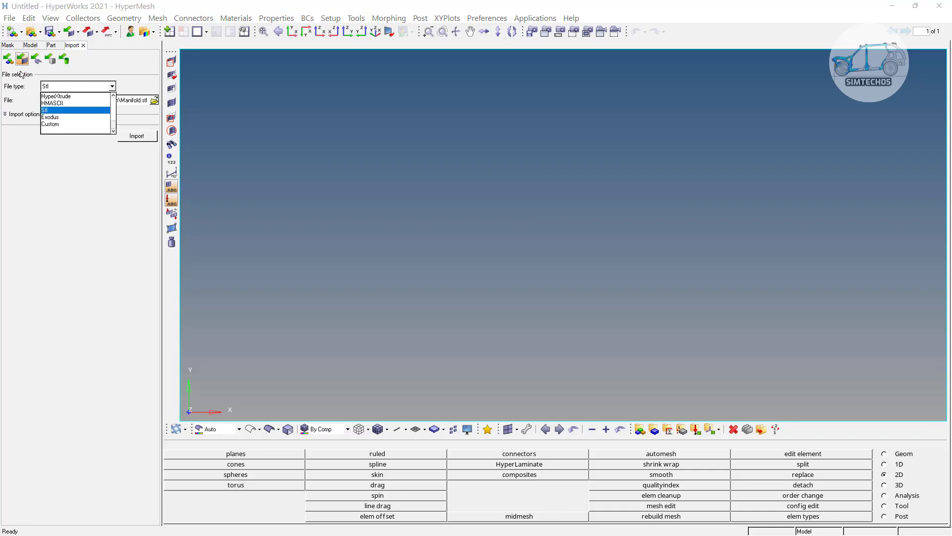
left_click(52, 110)
left_click(154, 101)
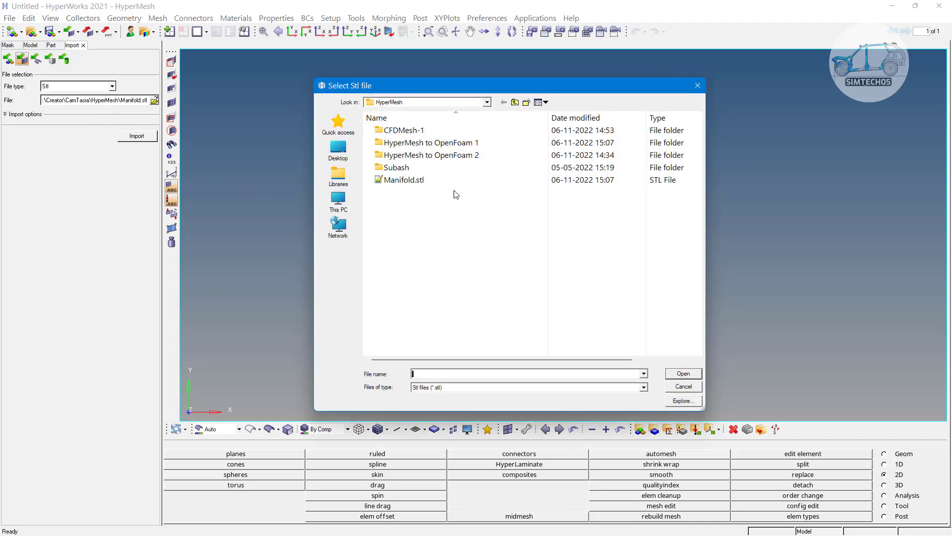
left_click(418, 181)
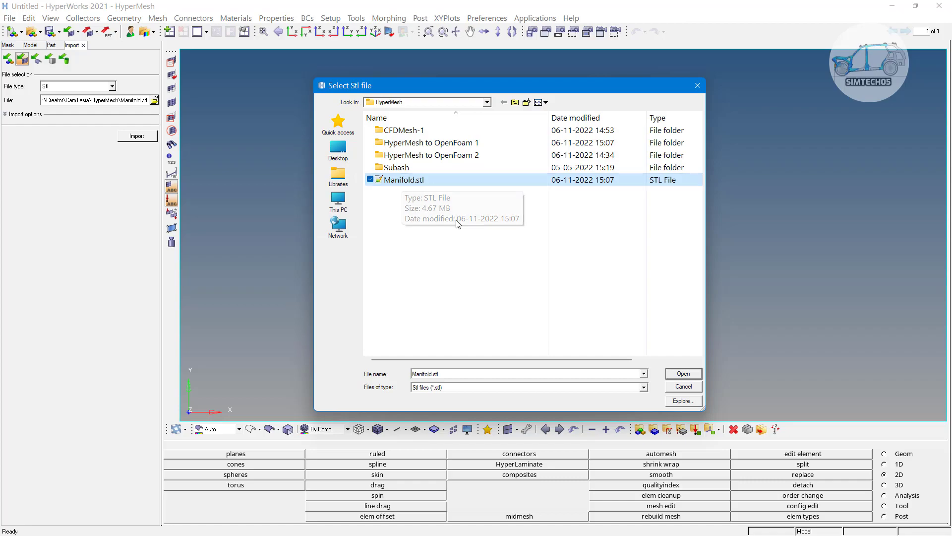
left_click(693, 375)
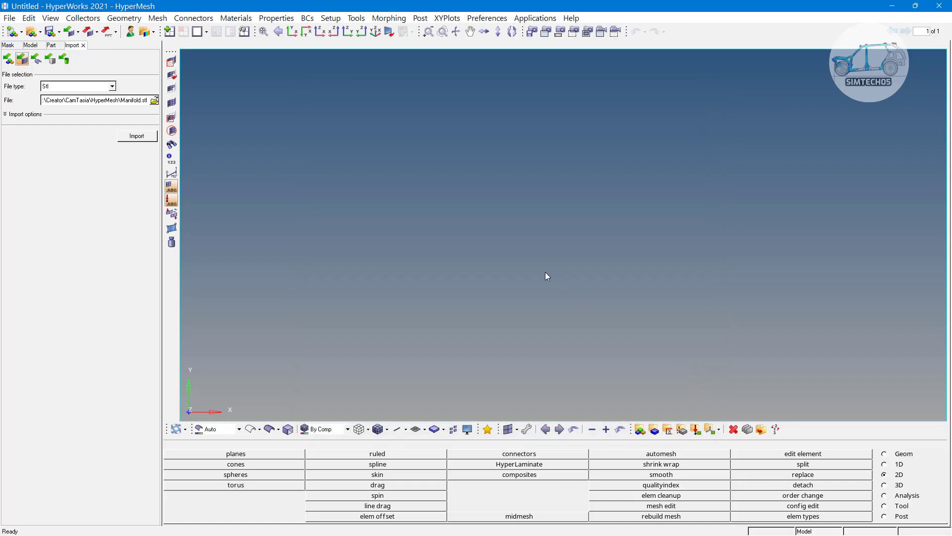
left_click(138, 136)
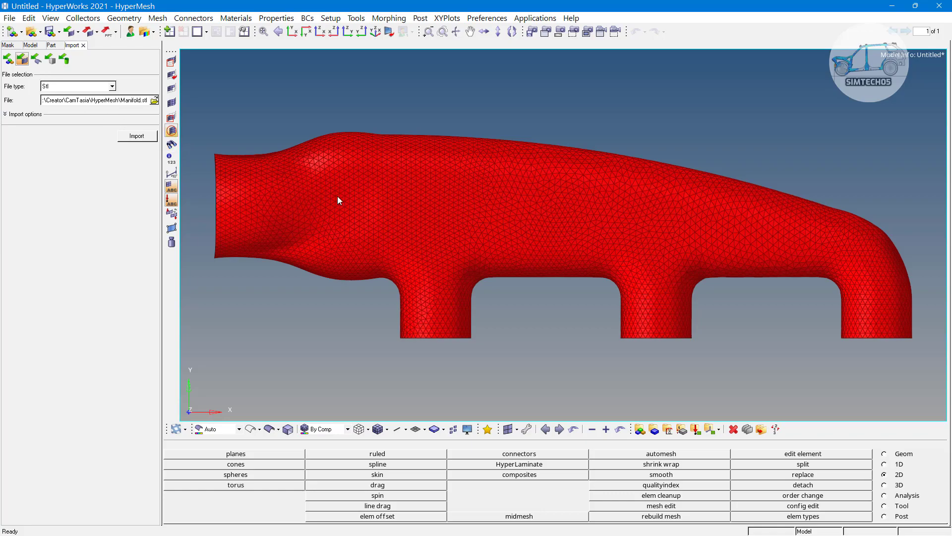
- Orient the manifold and show the Manifold component (ID 1, red) in the Model browser
right_click_drag(449, 250, 474, 248, "ctrl")
left_click_drag(508, 344, 588, 241, "ctrl")
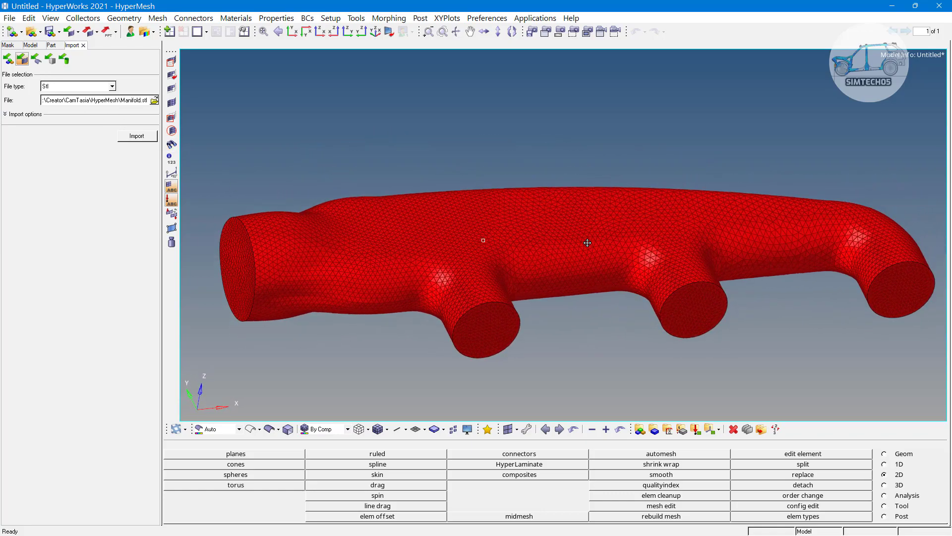
left_click(31, 45)
left_click(6, 110)
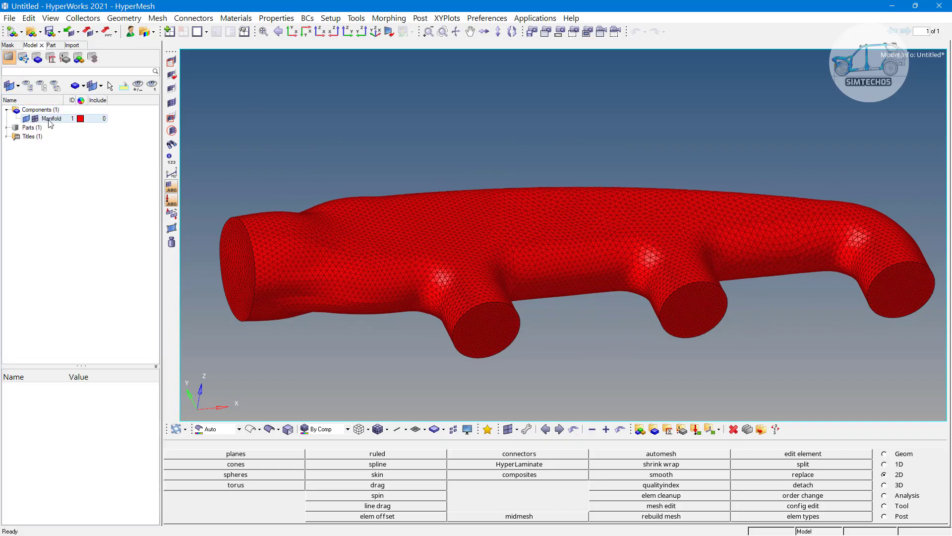
left_click(49, 118)
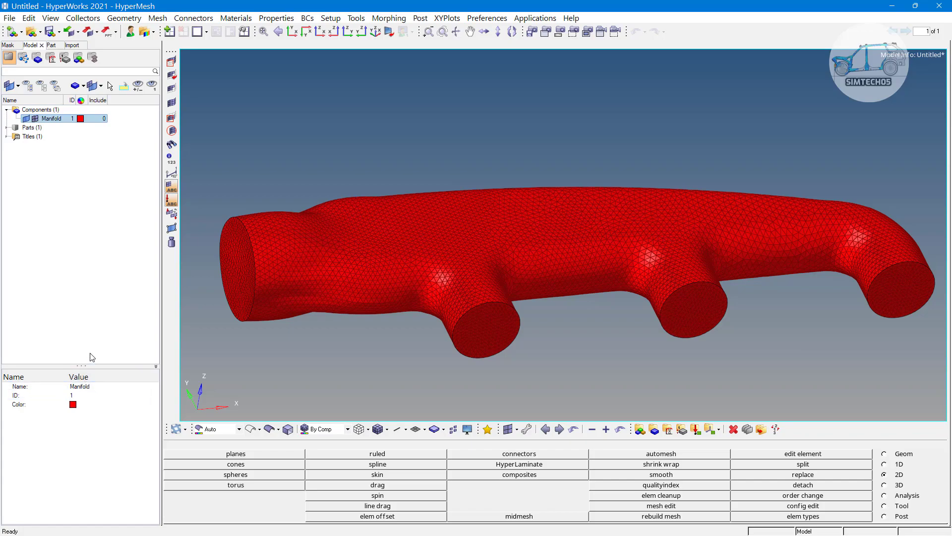
right_click_drag(583, 344, 574, 255, "ctrl")
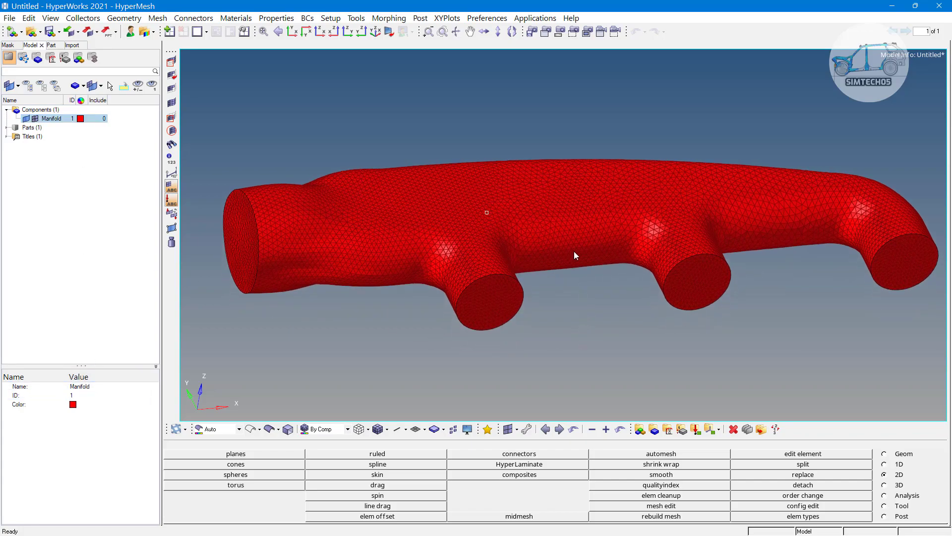
mouse_move(625, 287)
left_mouse_down("ctrl")
mouse_move(489, 276)
mouse_move(487, 296)
mouse_move(514, 303)
left_mouse_up("ctrl")
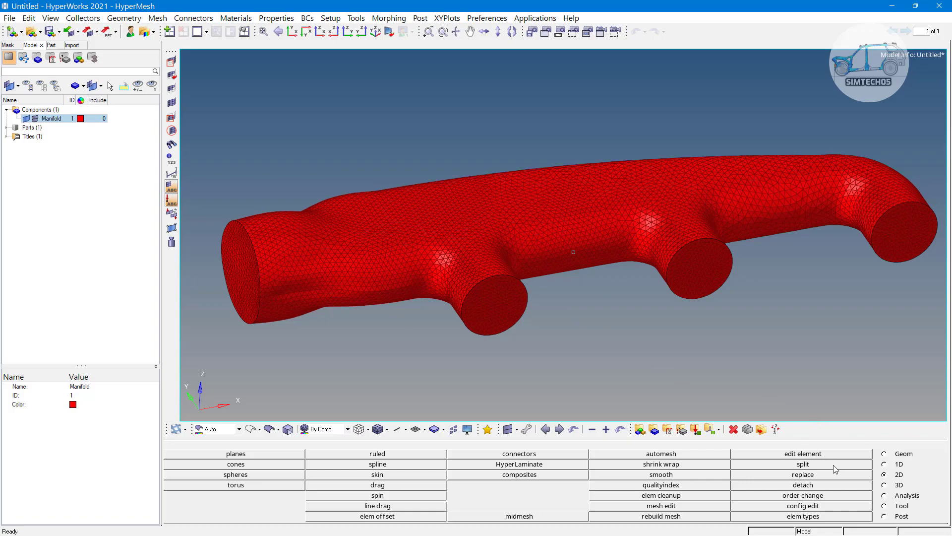
left_click(886, 486)
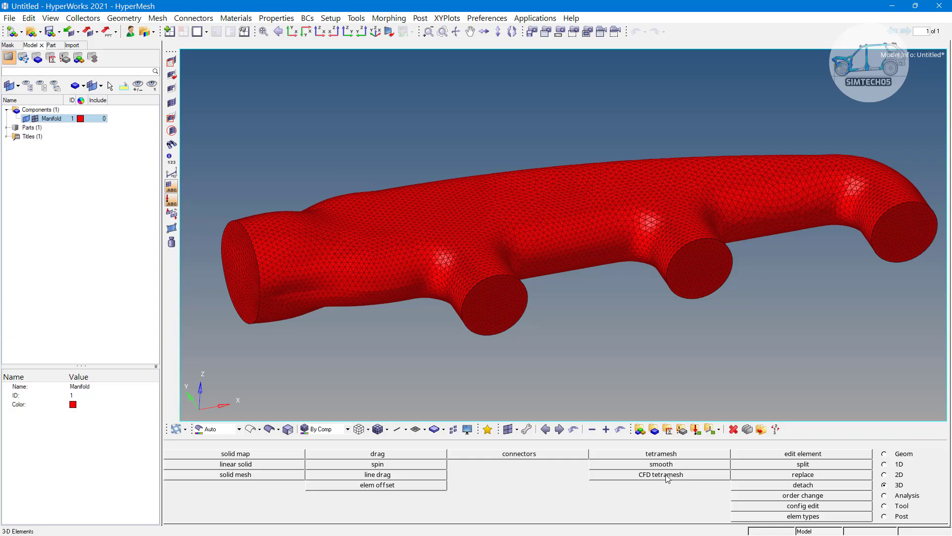
scroll(504, 272, "down", 3)
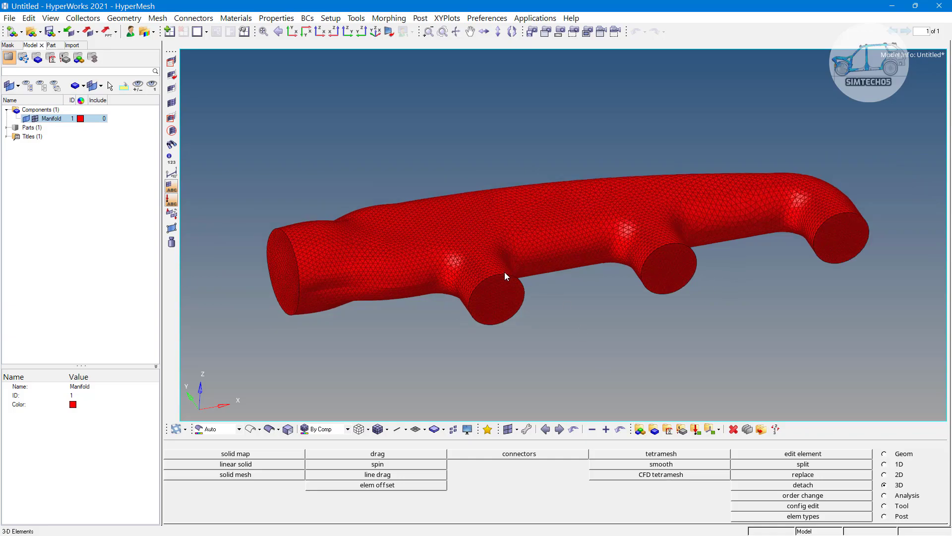
left_click_drag(485, 290, 594, 274, "ctrl")
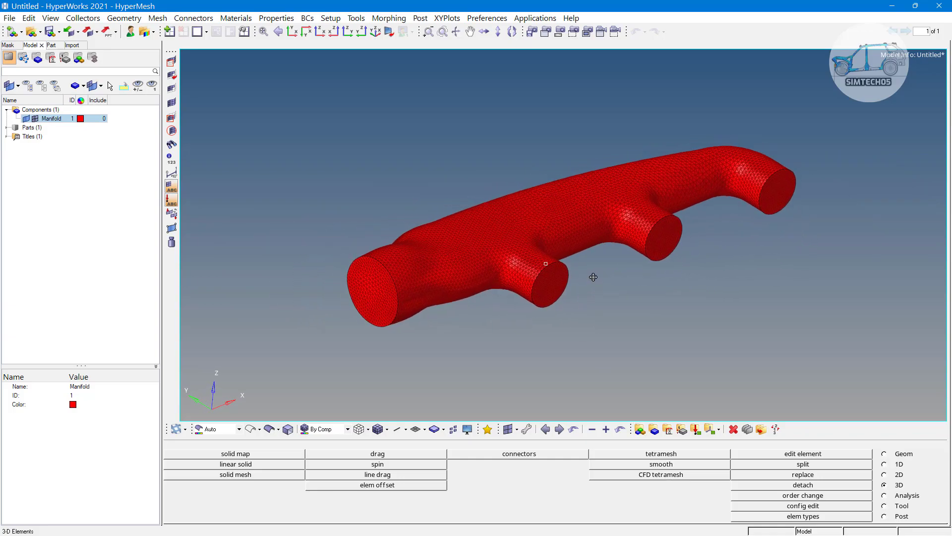
scroll(569, 287, "up", 2)
right_click_drag(568, 282, 573, 281, "ctrl")
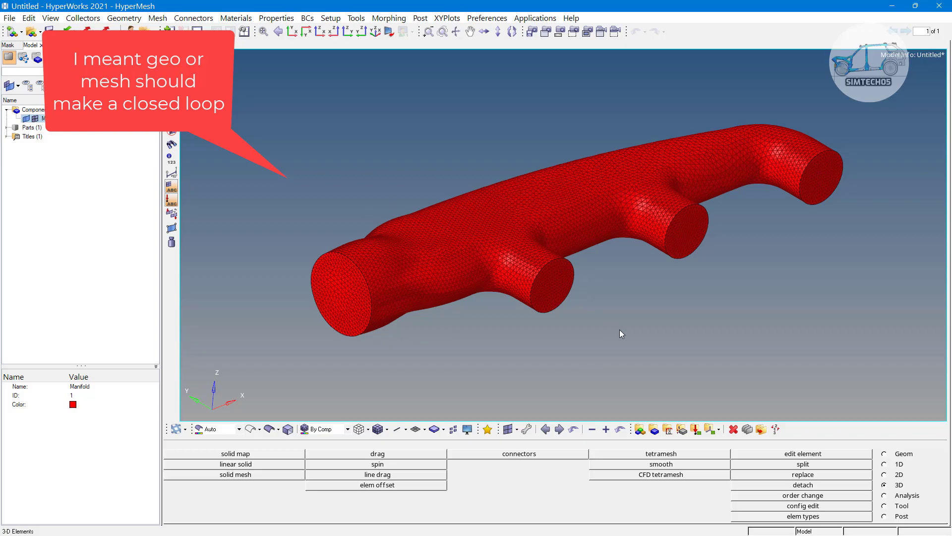
- Run a free-edge check on all Manifold elements, confirming no edges are found
key("shift+F3")
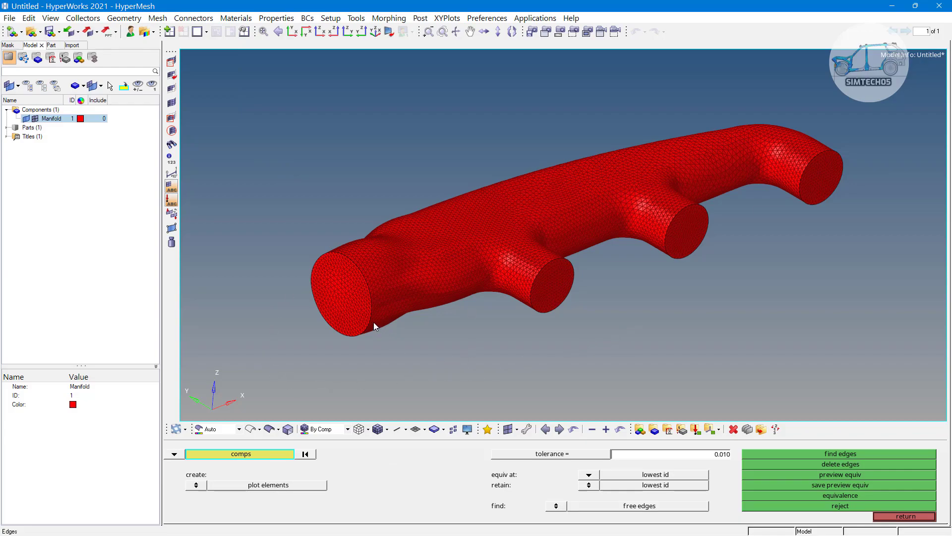
middle_click(361, 307)
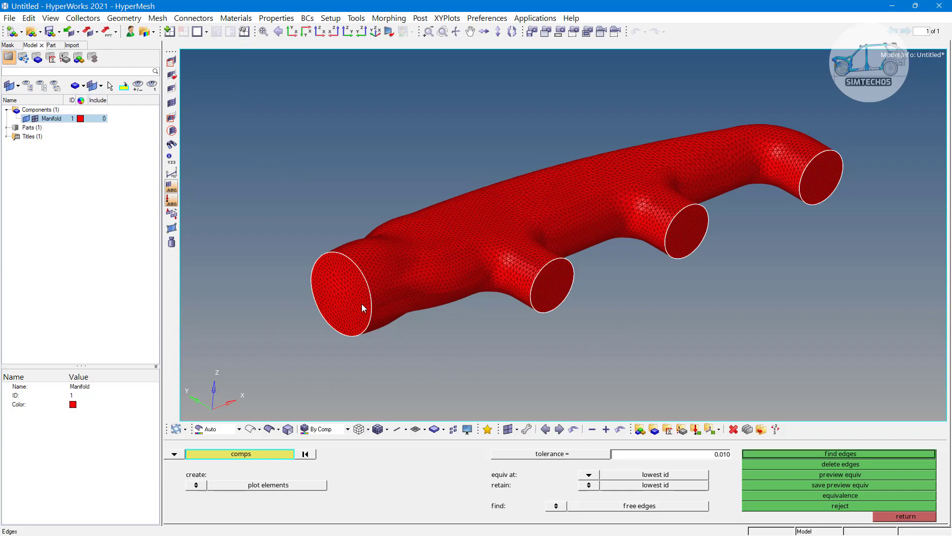
left_click(175, 454)
left_click(213, 464)
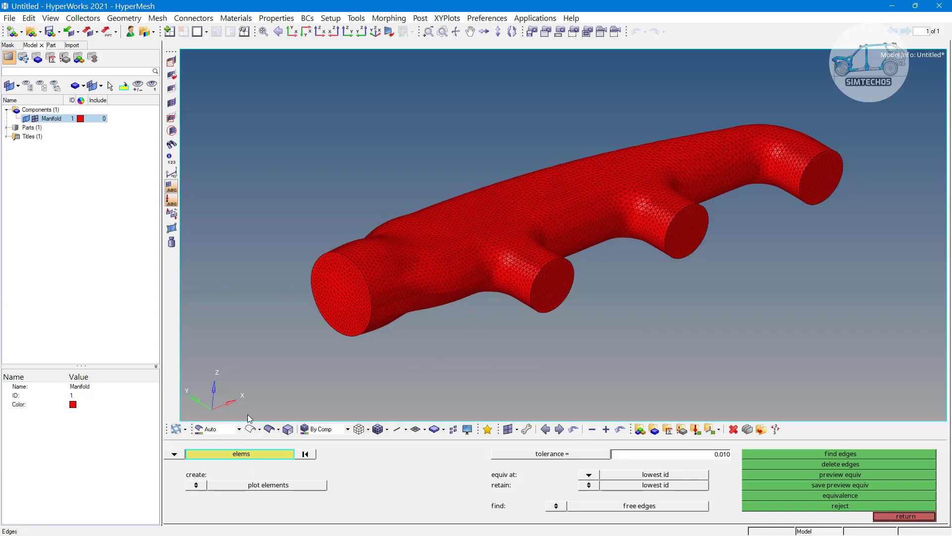
scroll(412, 264, "down", 3)
left_click_drag(303, 126, 754, 386, "shift")
scroll(546, 277, "up", 3)
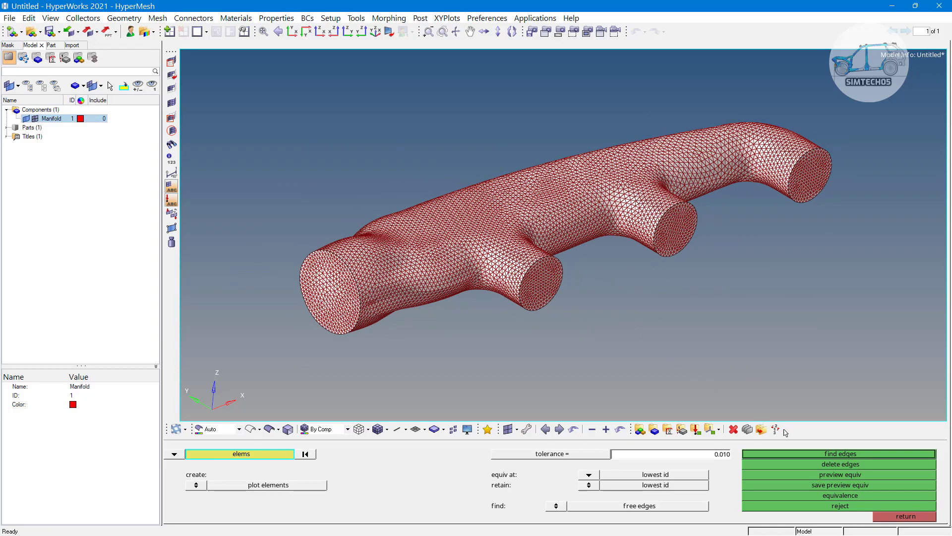
left_click(825, 454)
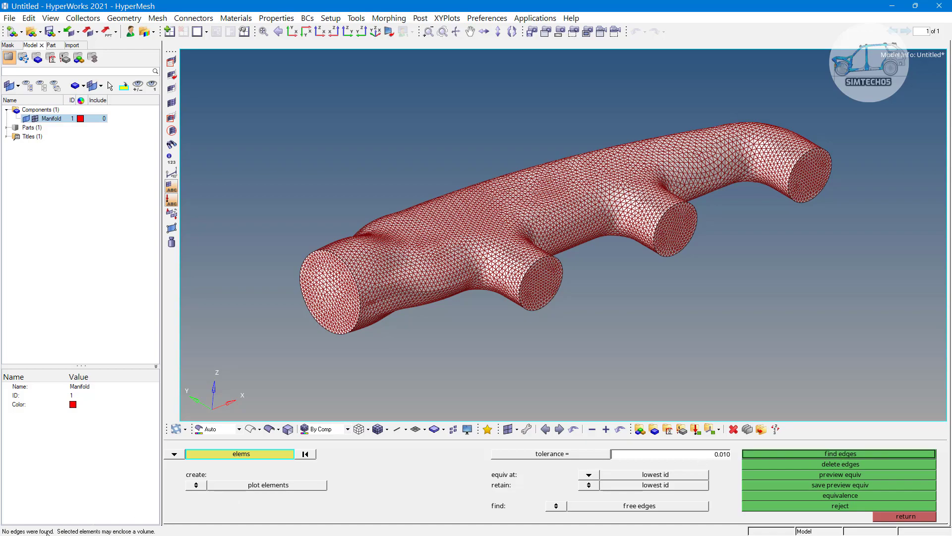
key("Escape")
- Delete a single surface triangle from the Manifold mesh and fit the view
scroll(367, 320, "up", 6)
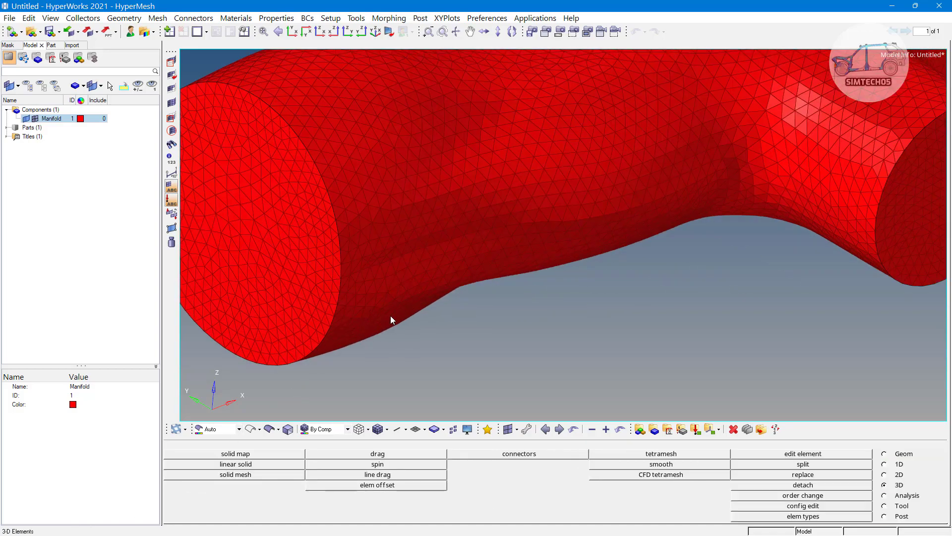
key("F2")
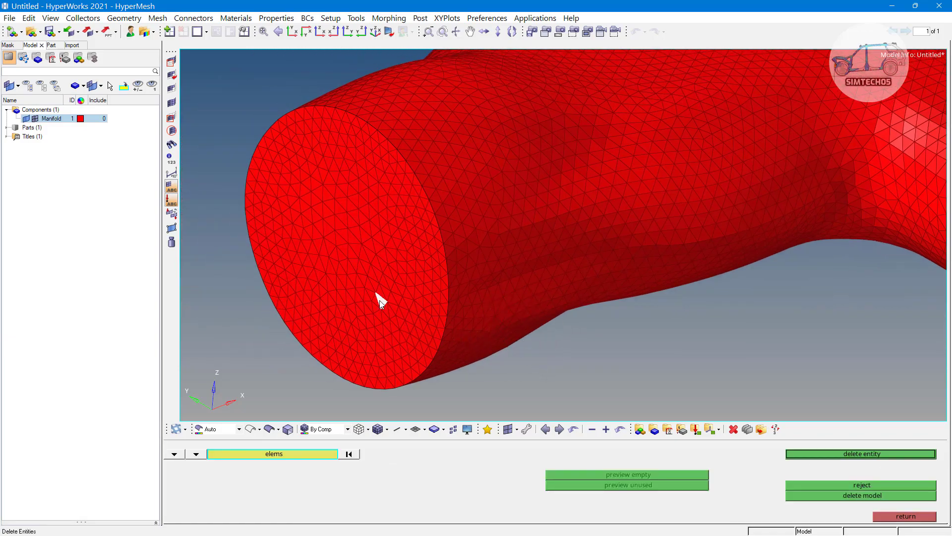
scroll(529, 320, "up", 5)
scroll(529, 320, "up", 2)
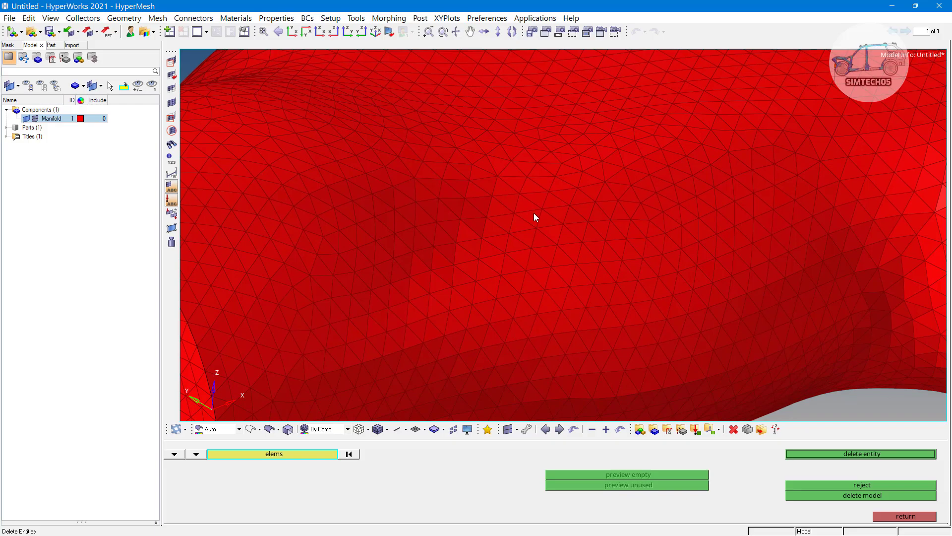
middle_click(549, 223)
key("f")
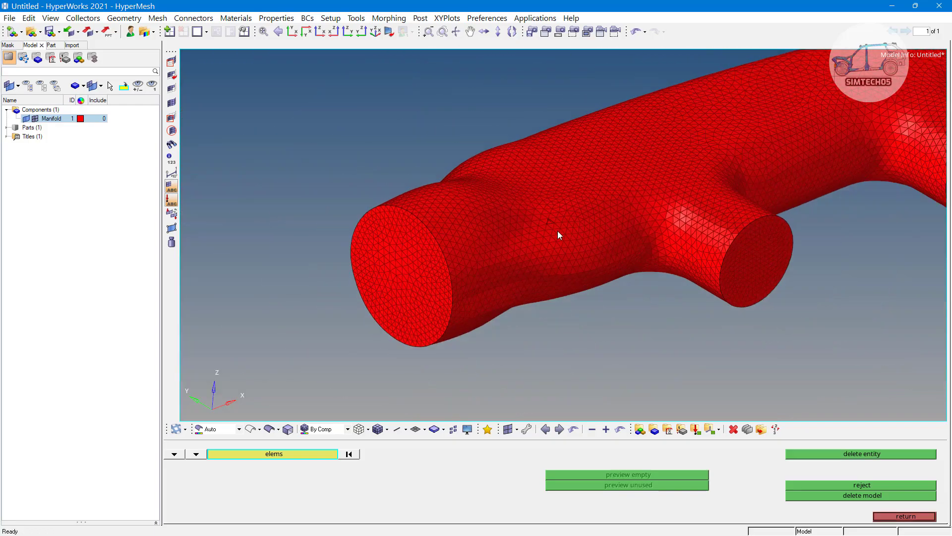
scroll(549, 219, "up", 3)
scroll(570, 223, "up", 3)
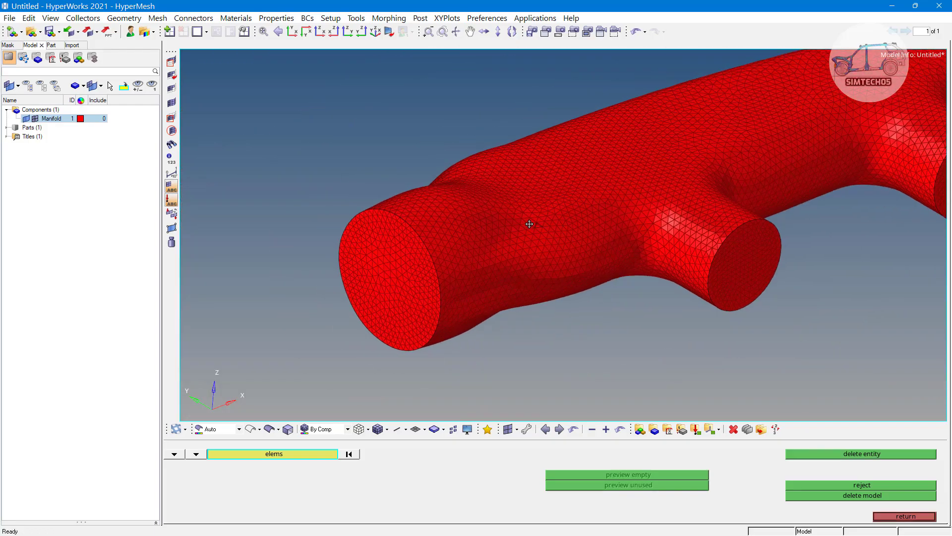
- Recolour the Manifold component light blue-grey
left_click(80, 118)
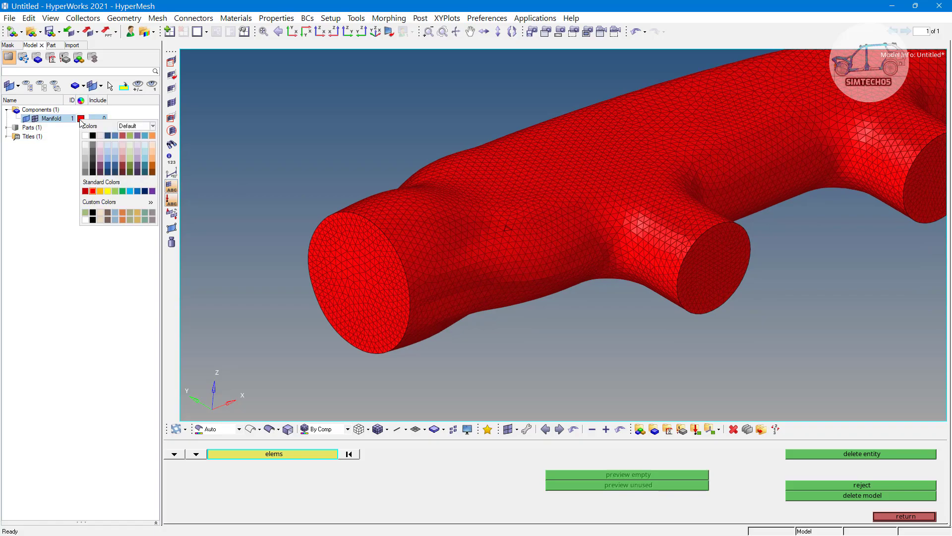
left_click(116, 158)
left_click(268, 196)
scroll(570, 272, "down", 5)
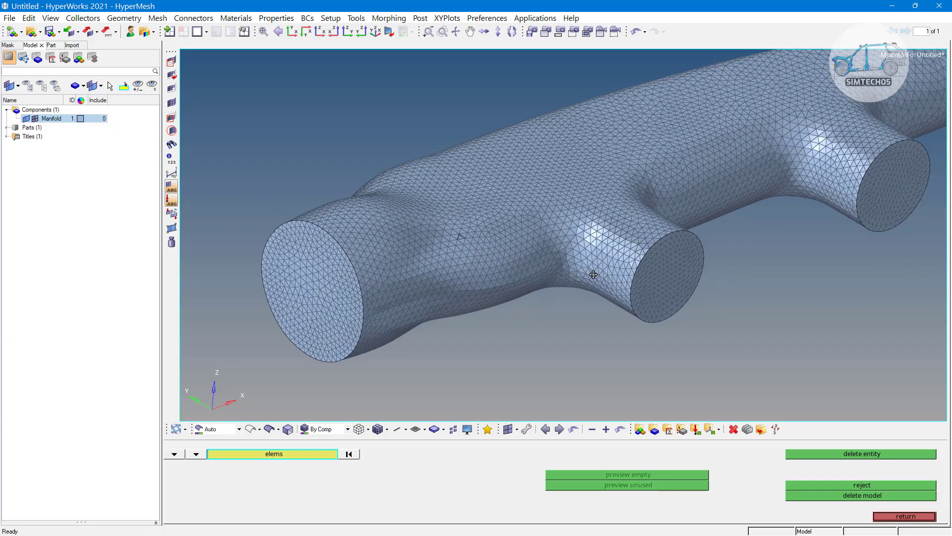
scroll(559, 280, "down", 1)
- Leave the Delete panel and bring up the free-edge Edges panel with Shift+F3
key("Escape")
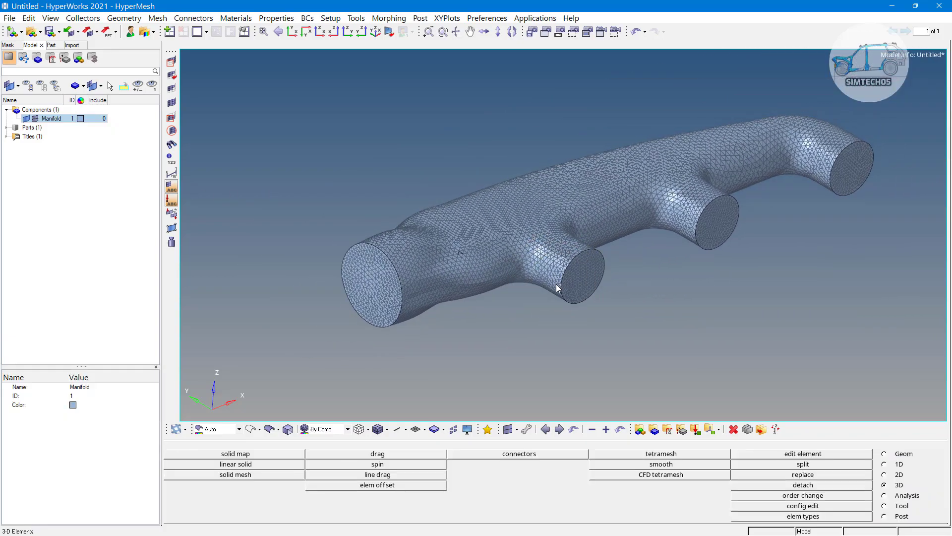
scroll(556, 283, "up", 3)
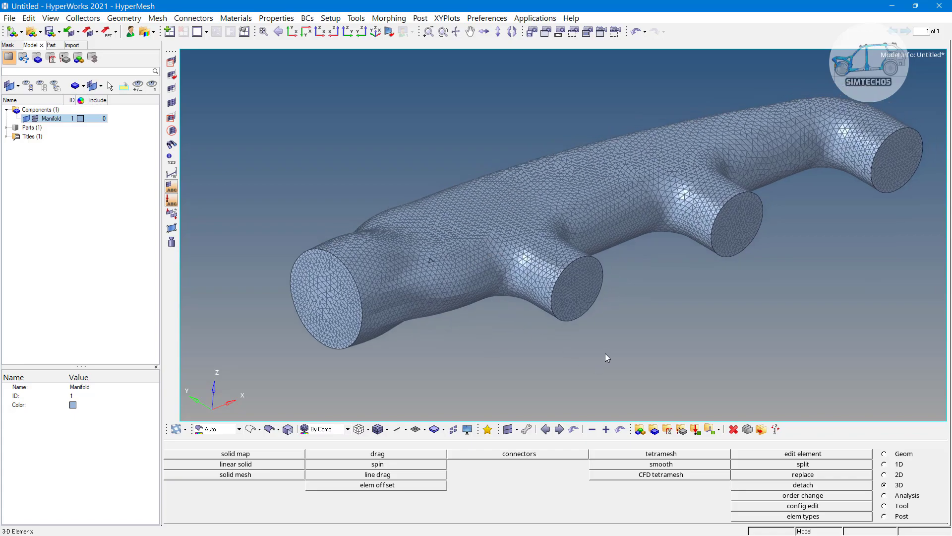
key("shift+F3")
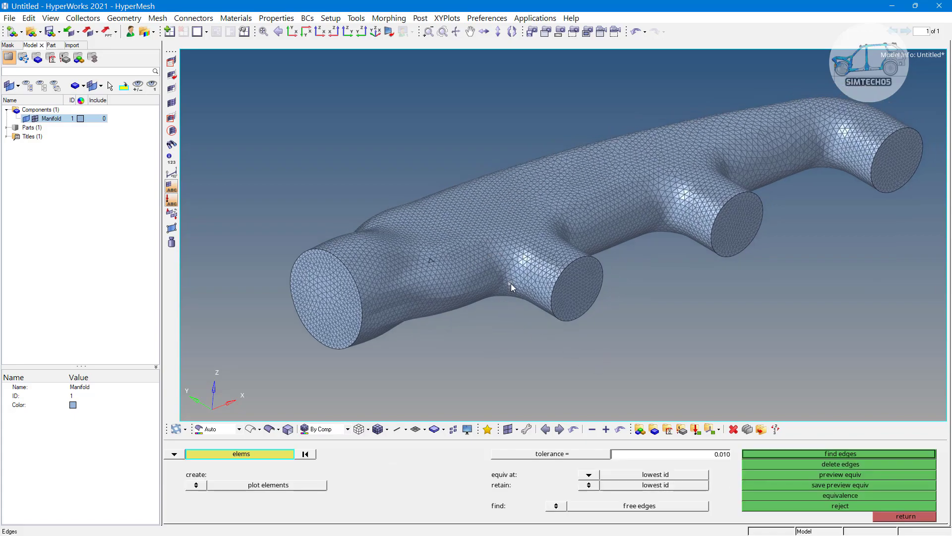
- Find free edges on all Manifold elements and inspect the three edges around the hole
scroll(517, 302, "down", 3)
left_click_drag(345, 165, 941, 428, "shift")
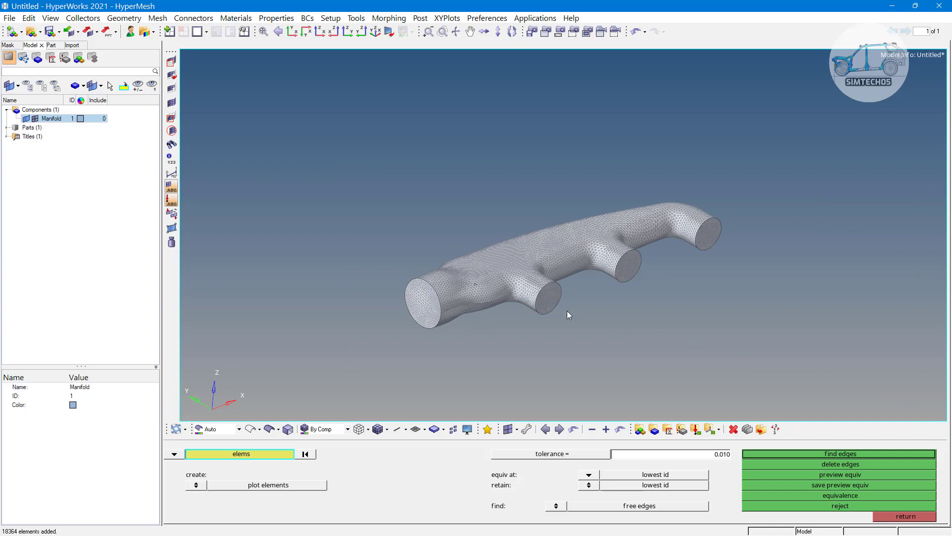
scroll(570, 317, "up", 3)
left_click(825, 455)
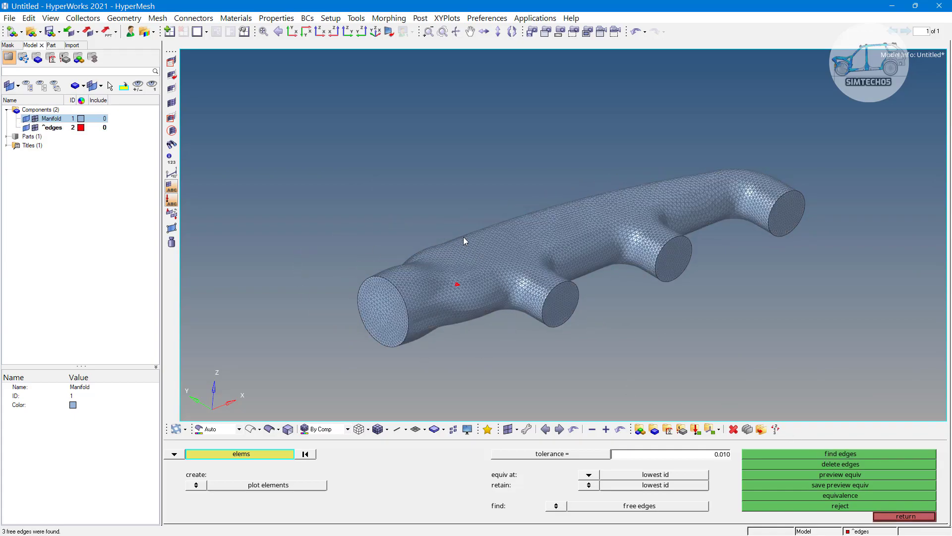
scroll(477, 296, "up", 4)
scroll(439, 281, "up", 6)
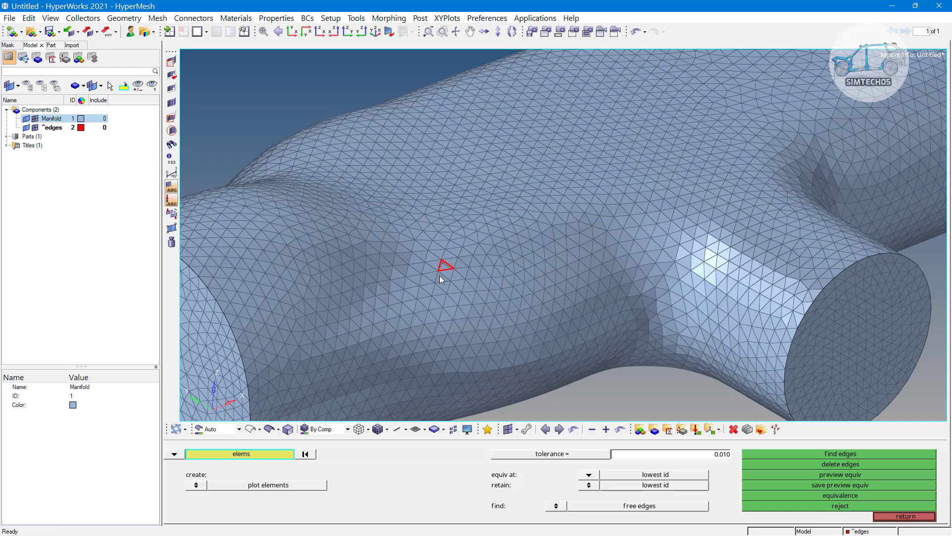
scroll(461, 254, "down", 3)
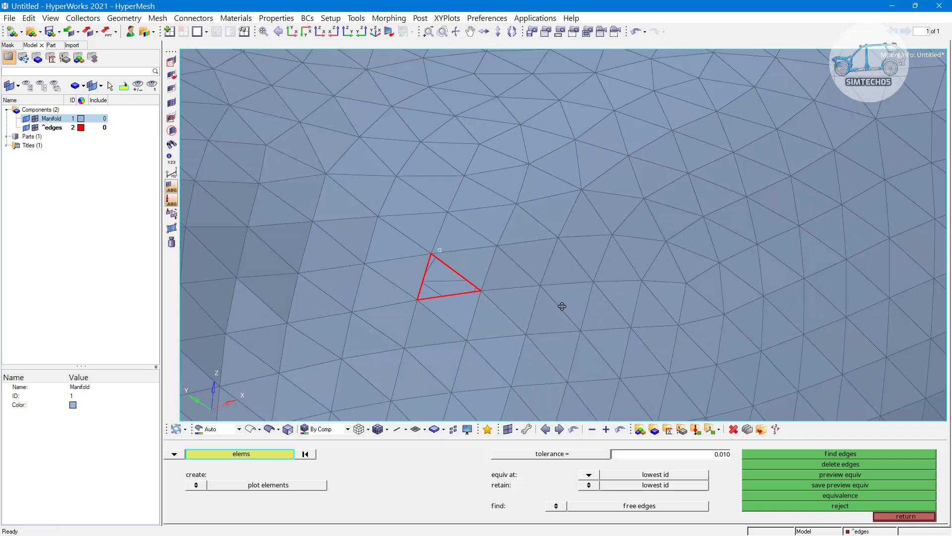
scroll(565, 300, "up", 5)
scroll(546, 253, "down", 1)
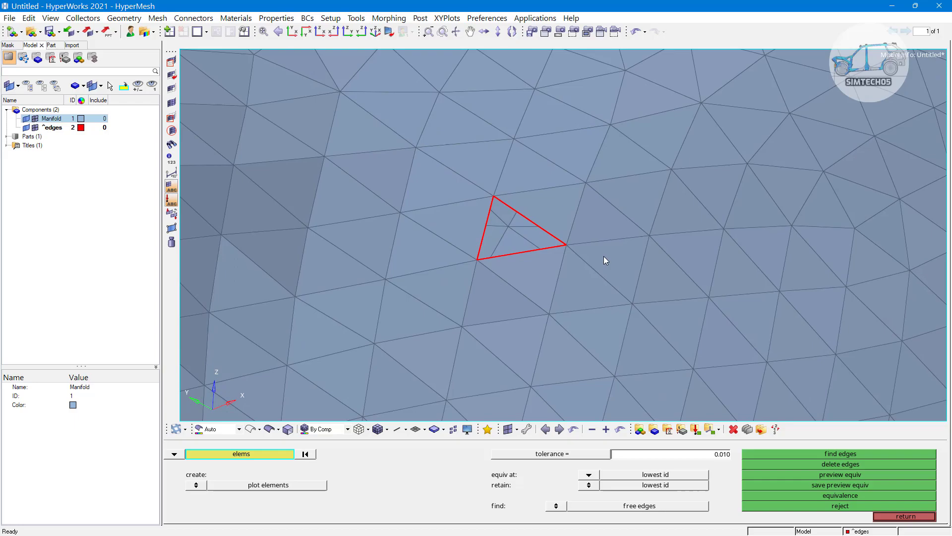
scroll(620, 308, "up", 2)
left_click_drag(620, 308, 654, 296, "ctrl")
key("f")
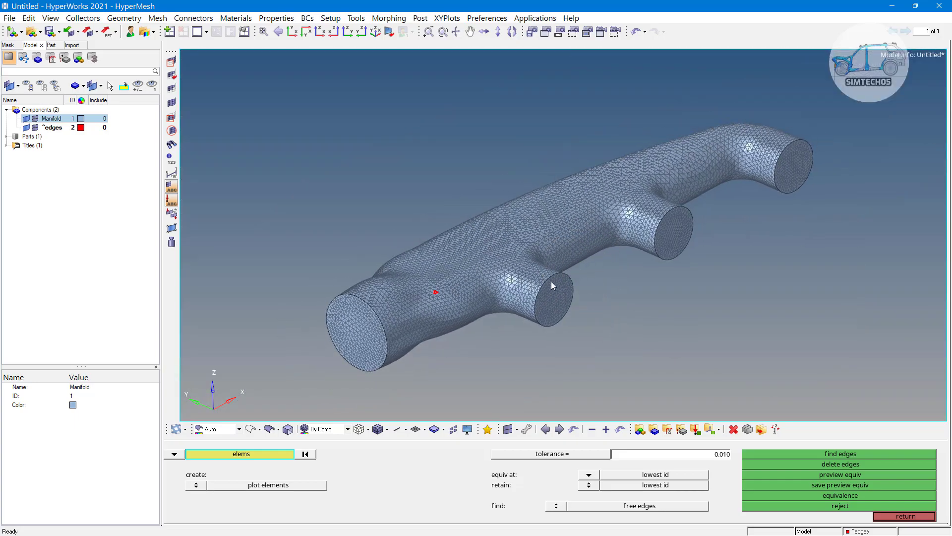
scroll(438, 295, "up", 6)
scroll(455, 297, "up", 2)
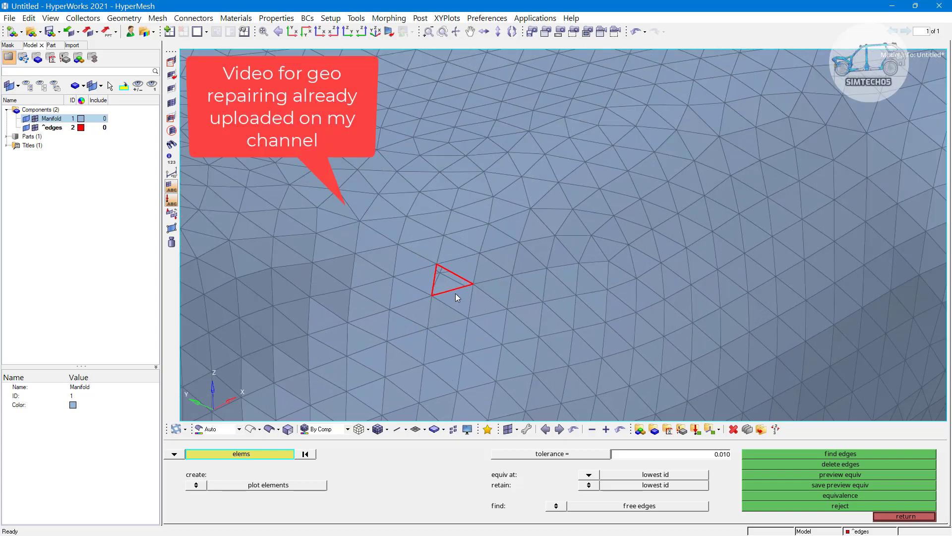
- Delete the temporary ^edges component from the Model browser
key("Escape")
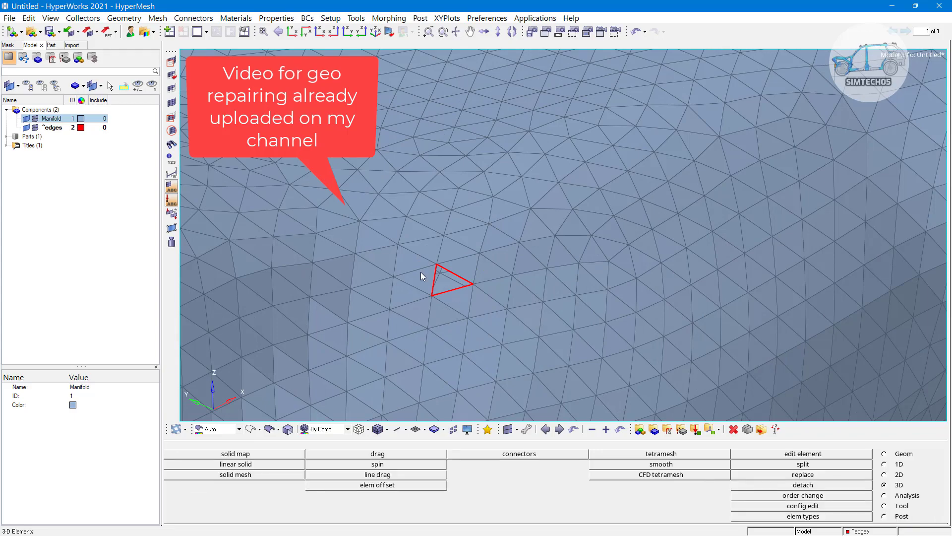
left_click(59, 127)
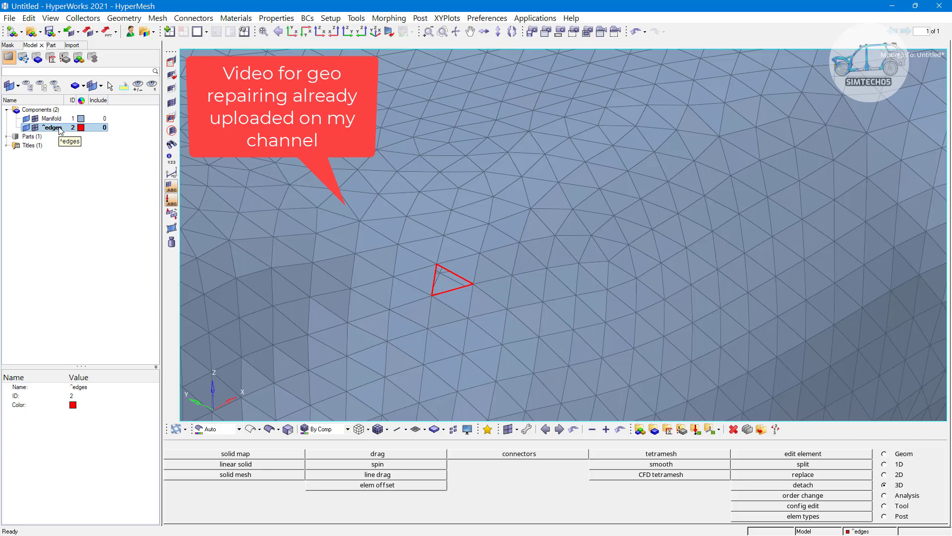
key("Delete")
left_click(457, 300)
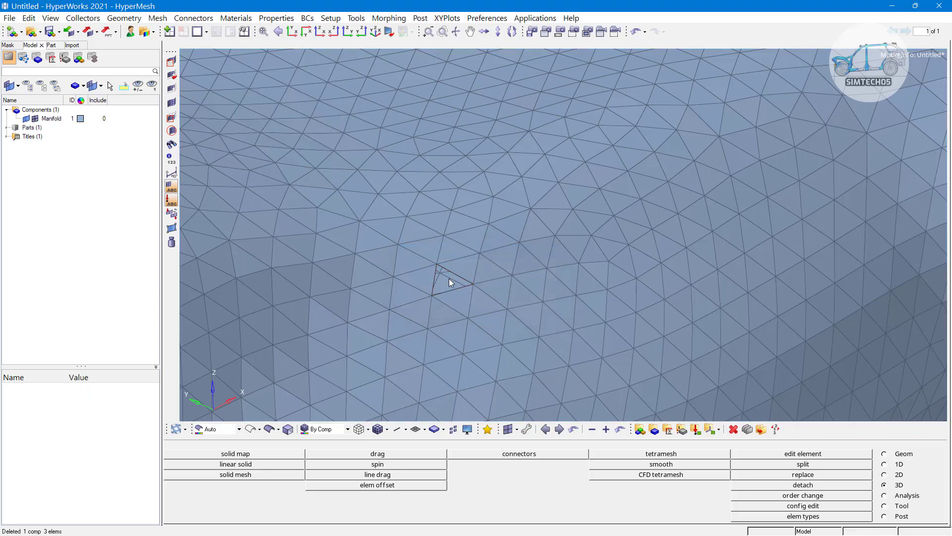
scroll(467, 288, "down", 3)
scroll(516, 336, "up", 3)
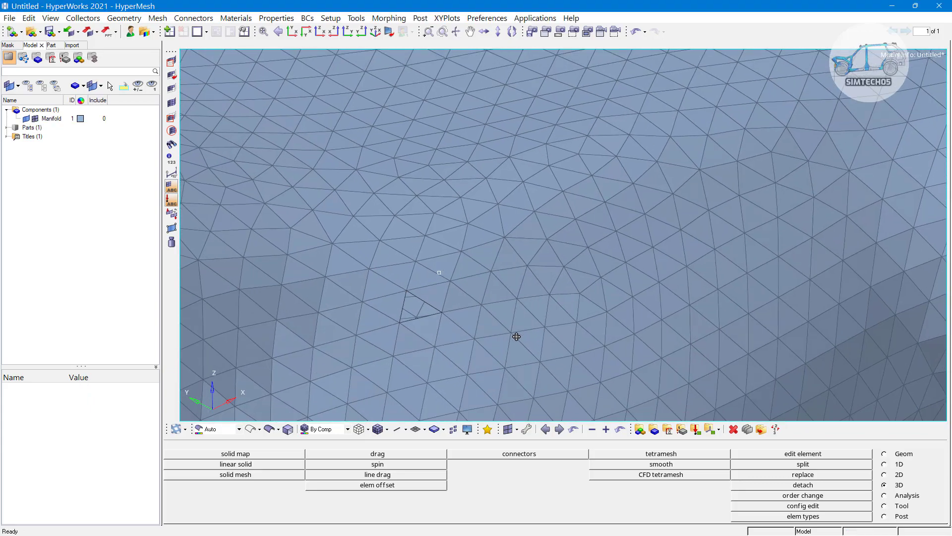
scroll(516, 337, "up", 3)
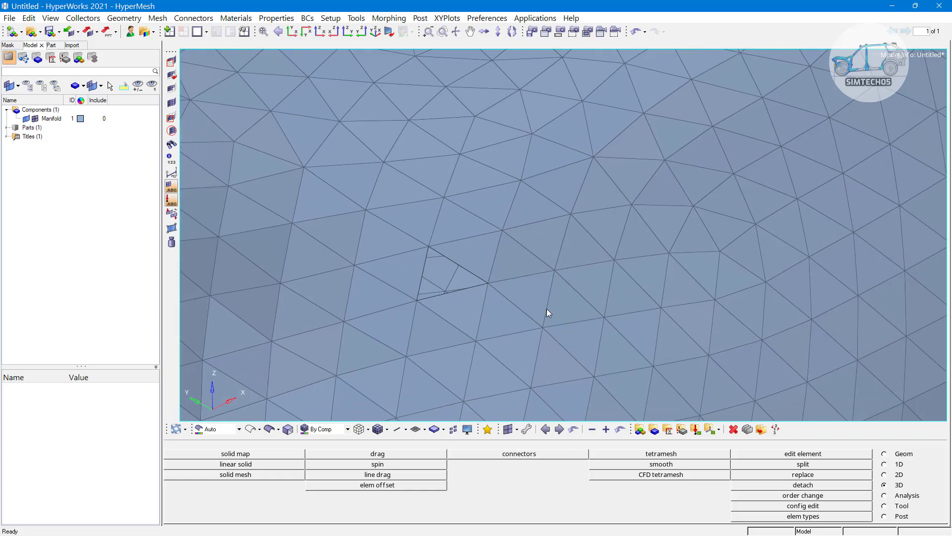
scroll(546, 309, "down", 3)
scroll(547, 308, "up", 3)
- Create a trial tria from the hole's three corner nodes, then reject it
key("F6")
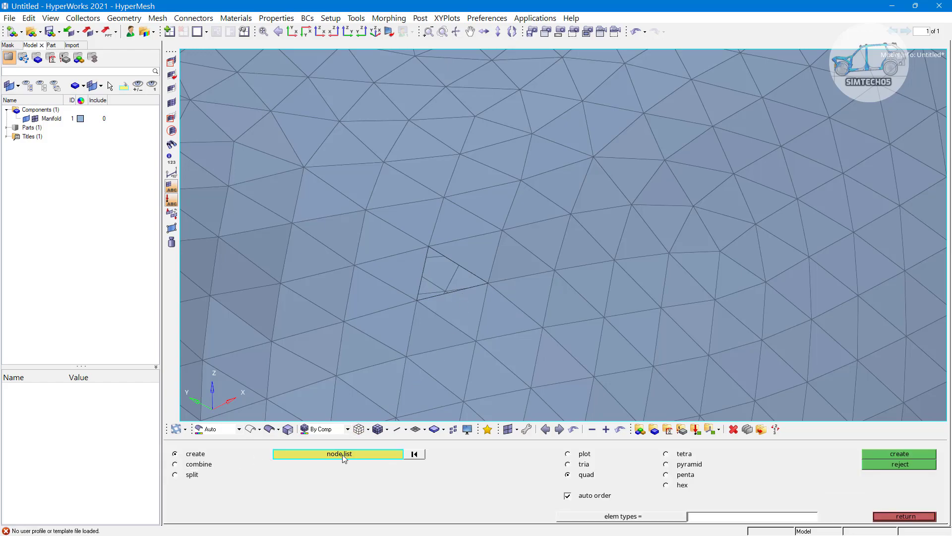
left_click(583, 465)
scroll(496, 331, "up", 2)
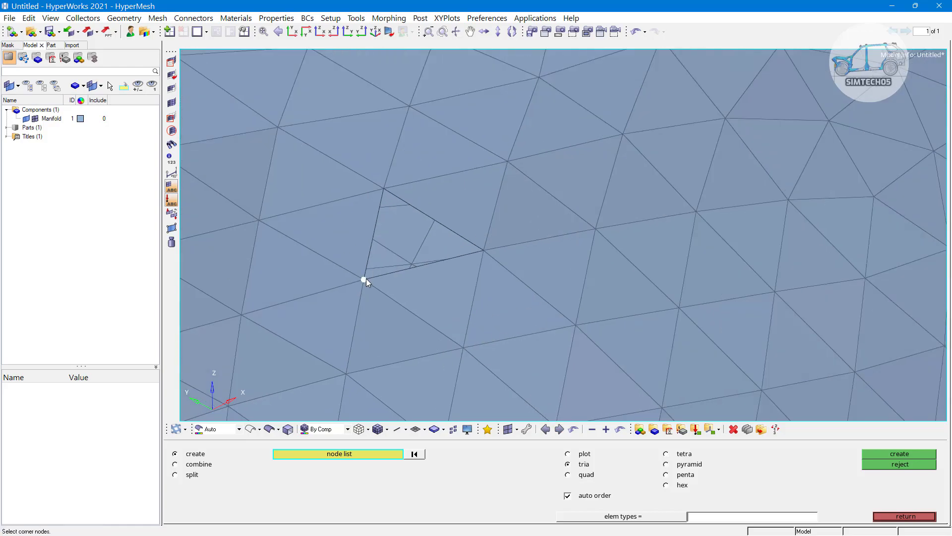
left_click(364, 280)
left_click(486, 251)
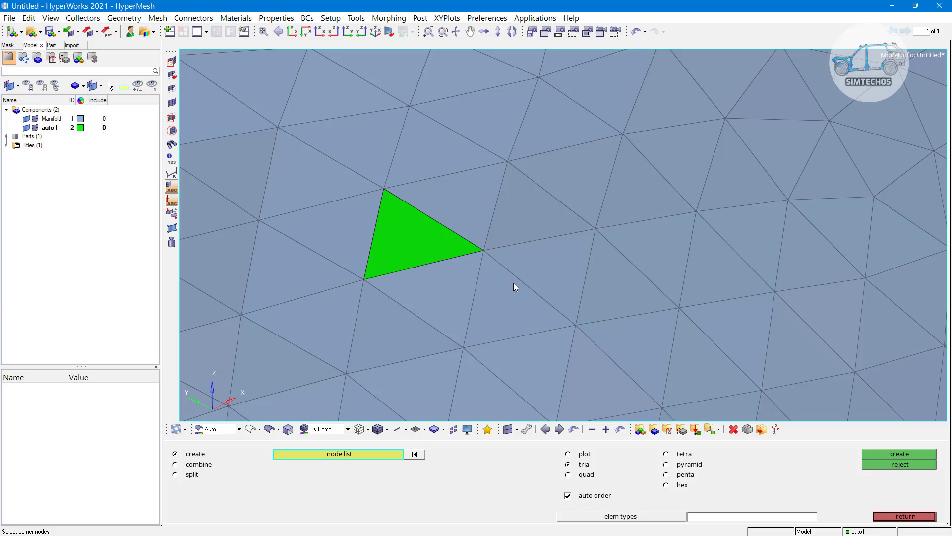
scroll(581, 270, "down", 3)
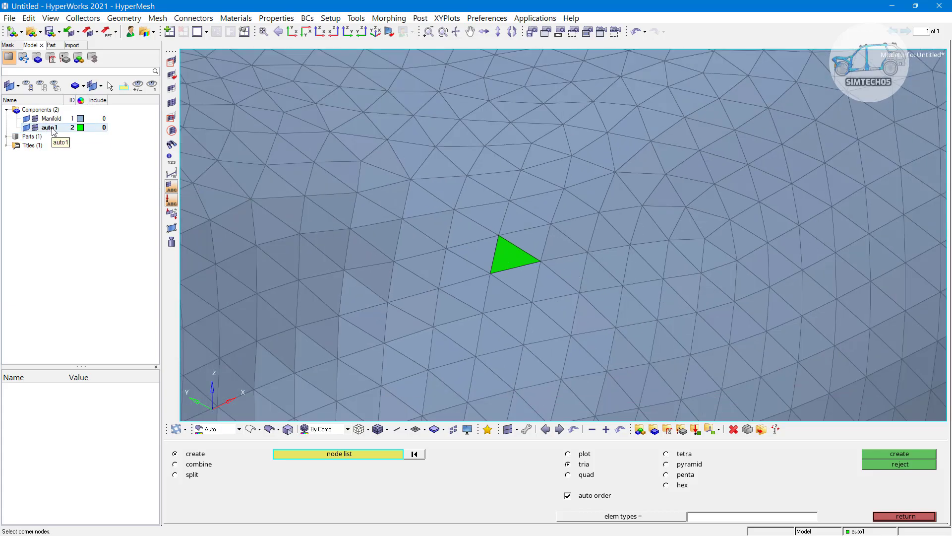
left_click(905, 466)
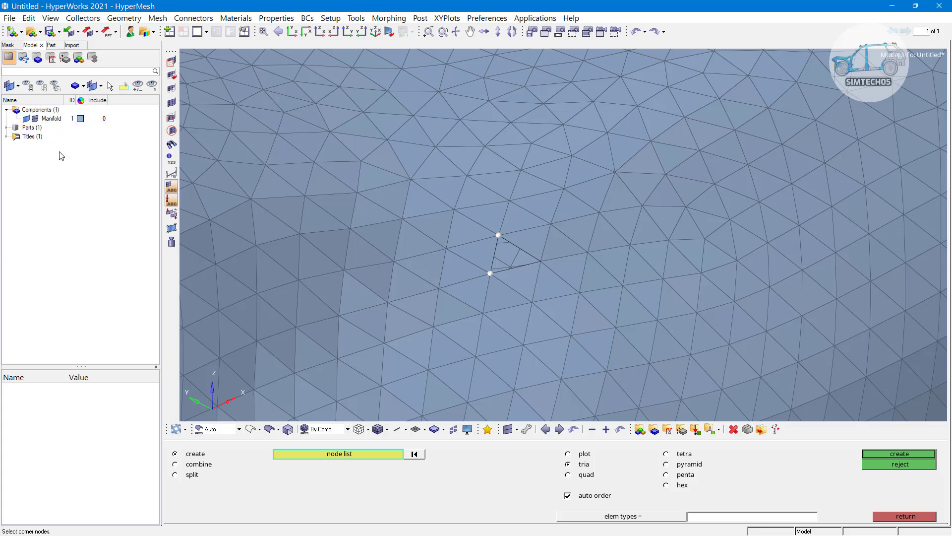
- Make Manifold the current component and pick the hole's corner nodes for a new tria
right_click(56, 122)
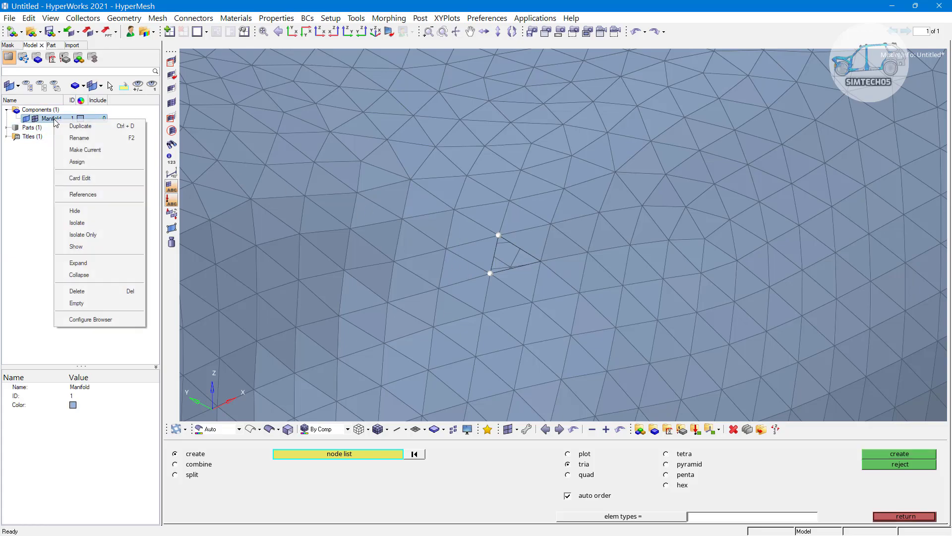
left_click(86, 149)
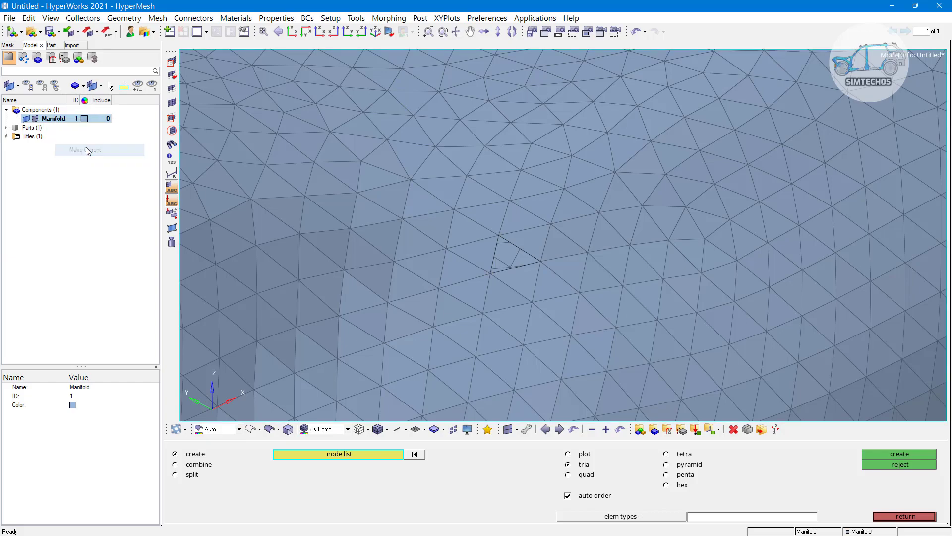
scroll(493, 269, "up", 1)
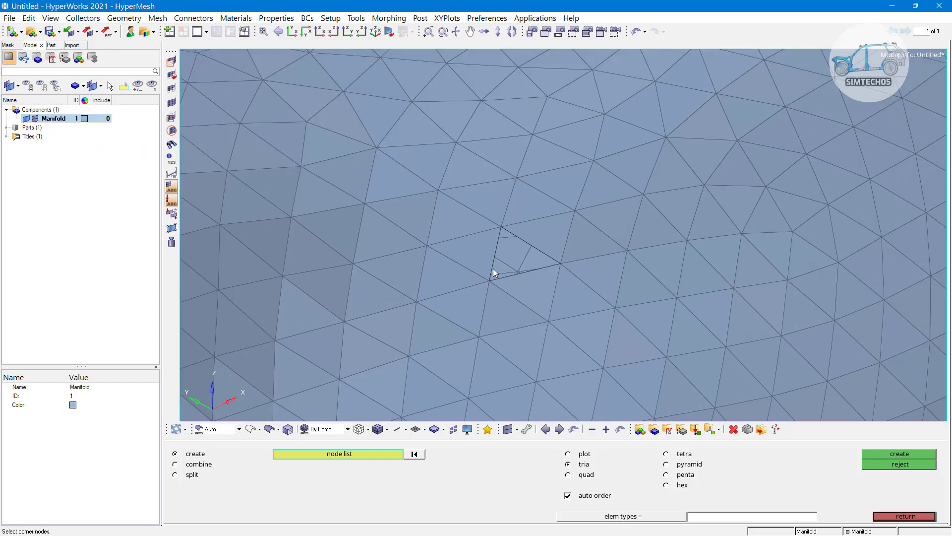
left_click(562, 265)
scroll(605, 276, "down", 8)
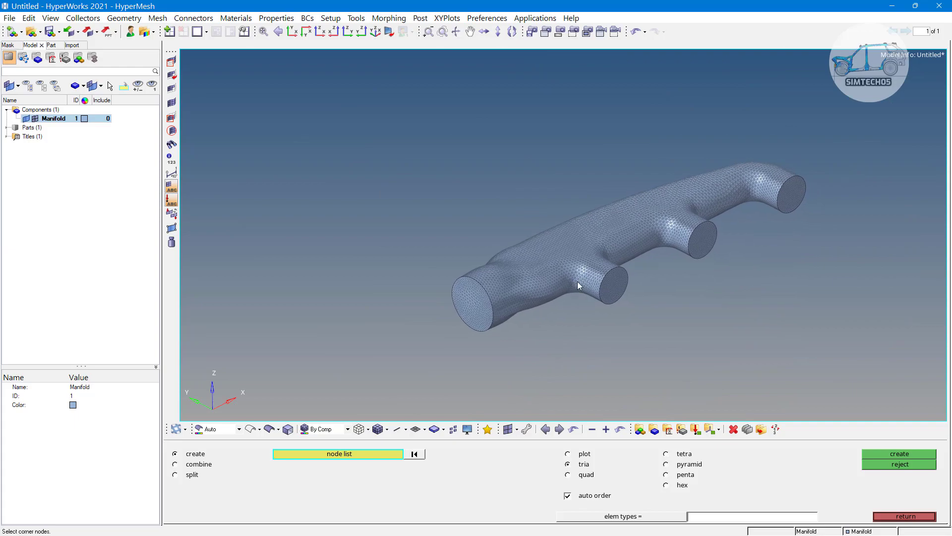
- Re-check all elements of the patched manifold for free edges, finding none
key("Escape")
scroll(636, 320, "up", 3)
scroll(620, 321, "down", 1)
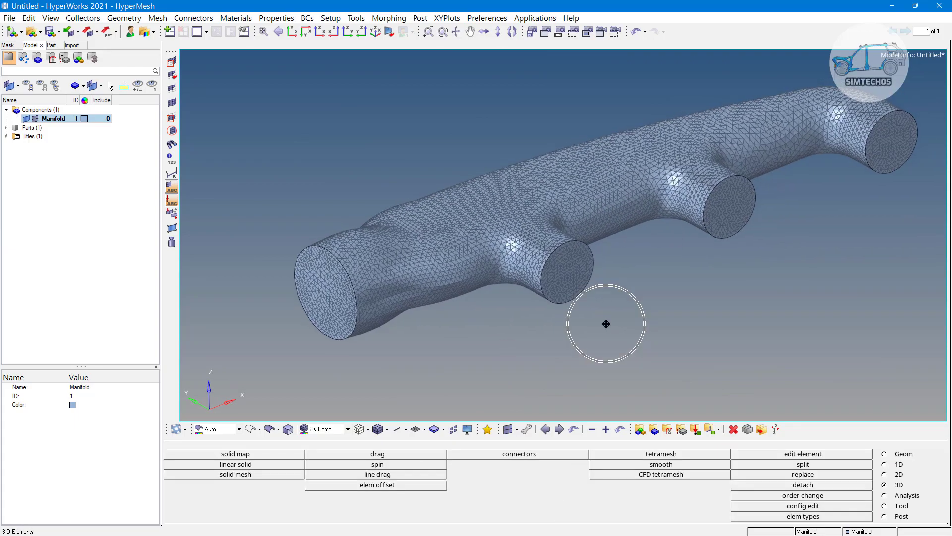
key("shift+F3")
scroll(478, 260, "down", 2)
left_click_drag(319, 106, 747, 361, "shift")
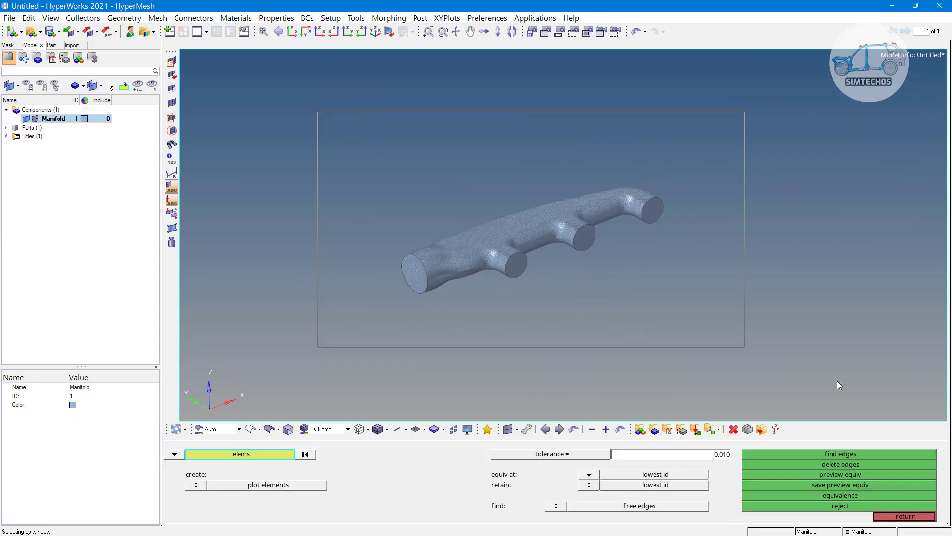
scroll(593, 282, "up", 2)
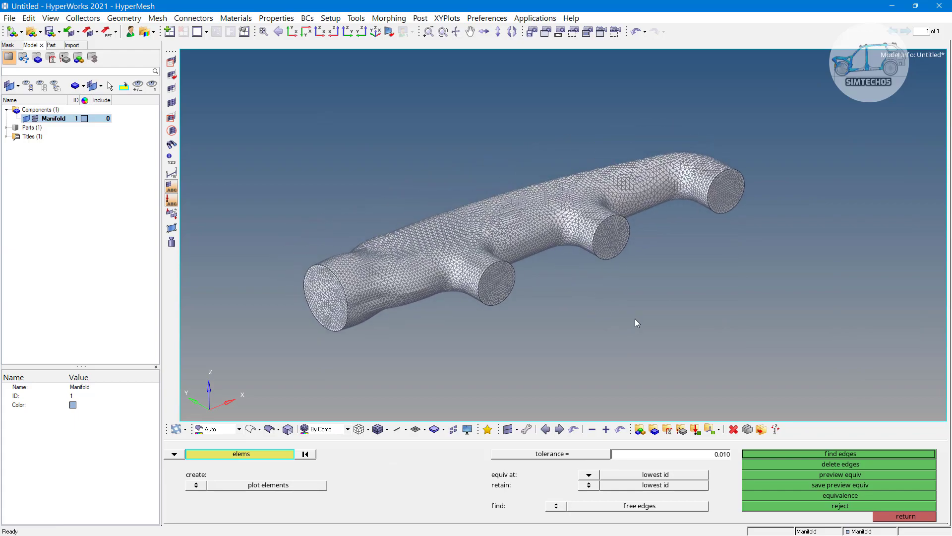
left_click(820, 454)
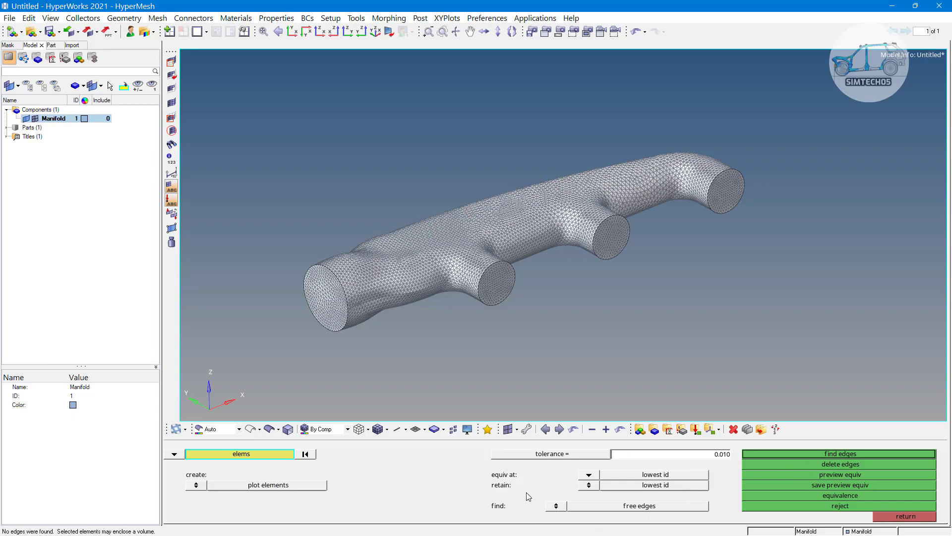
- Delete the temporary edge elements and return to the 3D page, reorienting the manifold
left_click(843, 465)
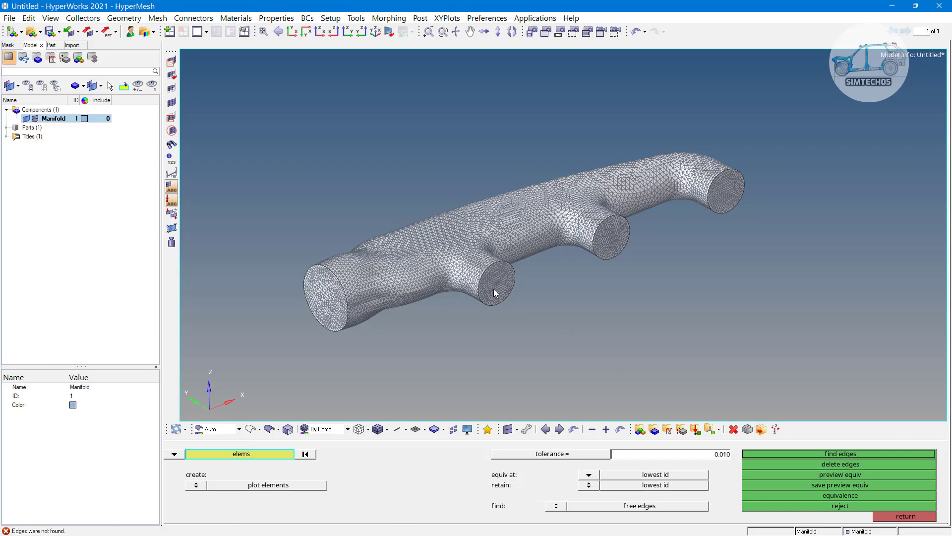
scroll(494, 288, "up", 1)
scroll(496, 287, "up", 1)
key("Escape")
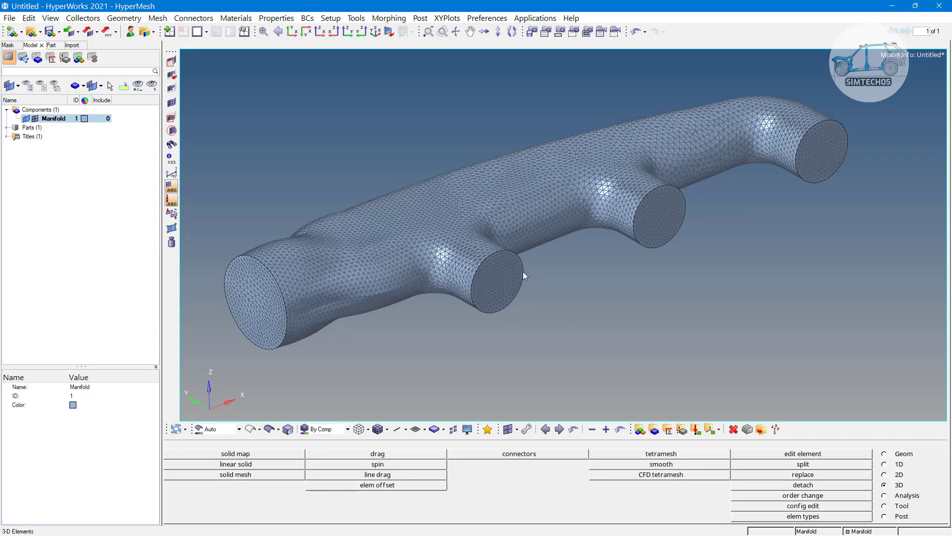
right_click_drag(523, 271, 559, 288, "ctrl")
left_click_drag(559, 288, 647, 305, "ctrl")
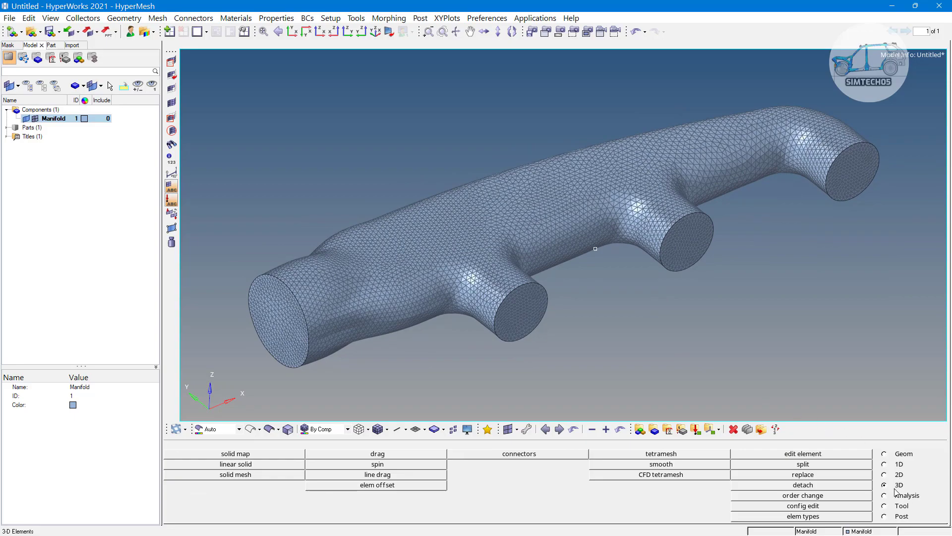
- Open CFD tetramesh and review the boundary-layer parameters before returning to surface selection
left_click(660, 475)
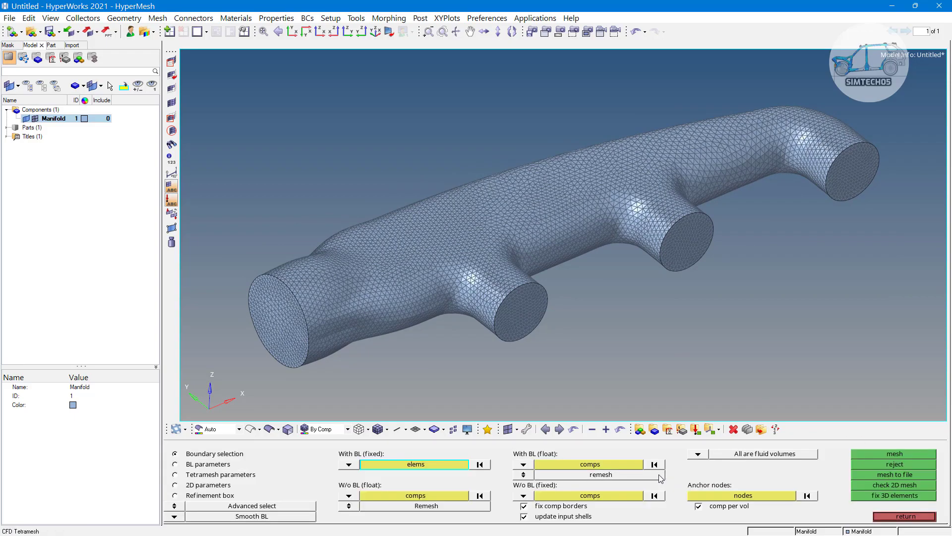
left_click_drag(551, 370, 550, 357, "ctrl")
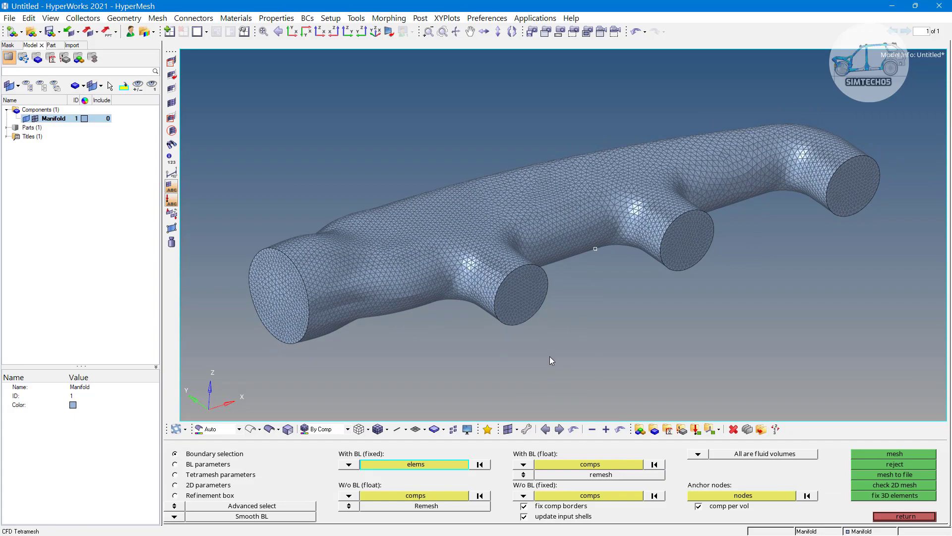
left_click(216, 466)
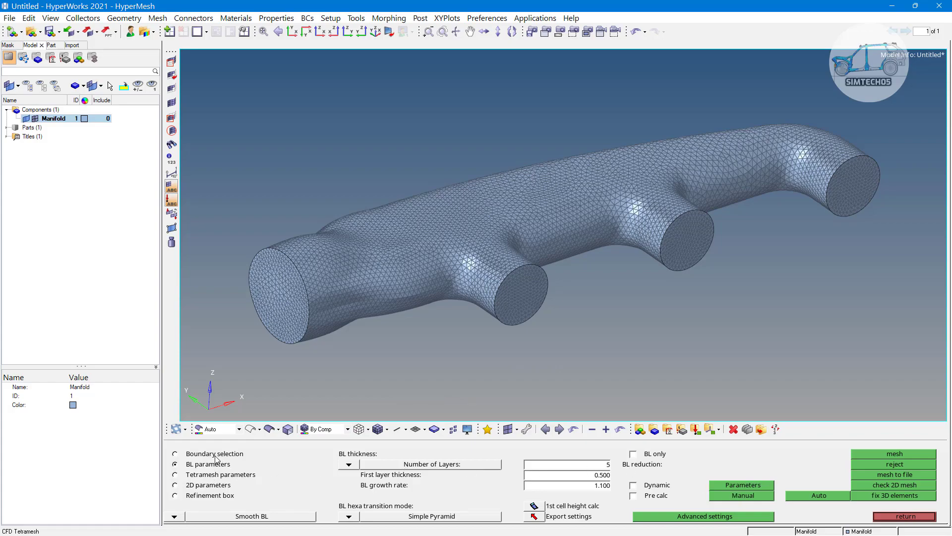
left_click(215, 455)
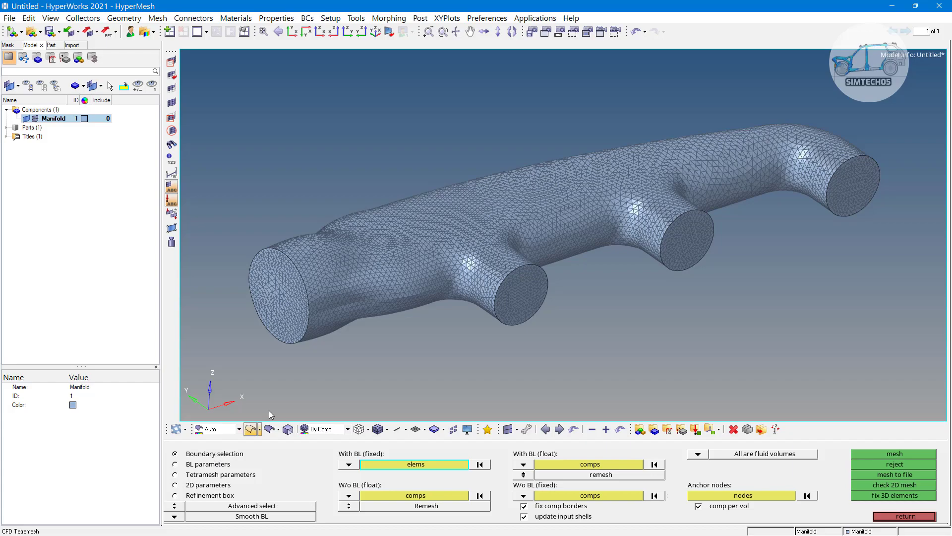
- Switch to Simple select, set With BL (fixed) to comps and pick the Manifold component
left_click(446, 300)
right_click_drag(398, 337, 415, 328, "ctrl")
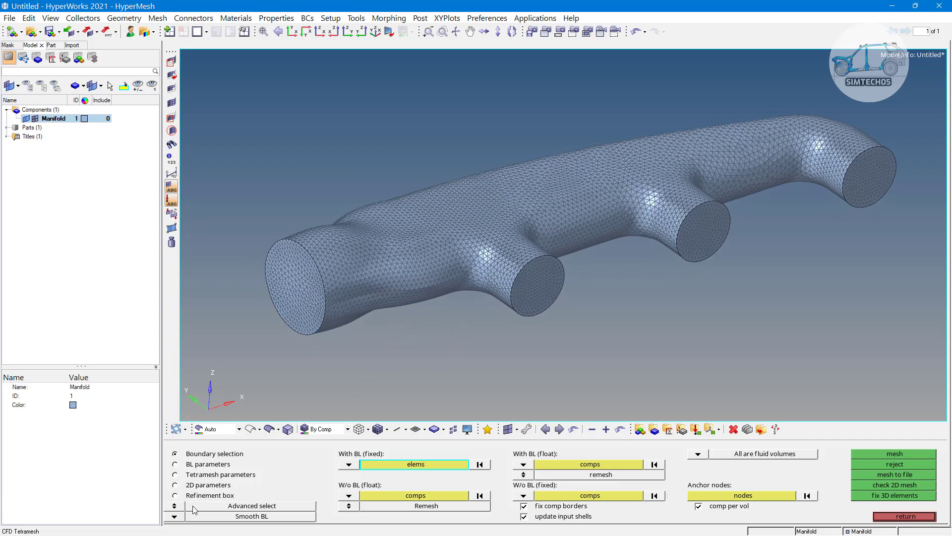
left_click(254, 506)
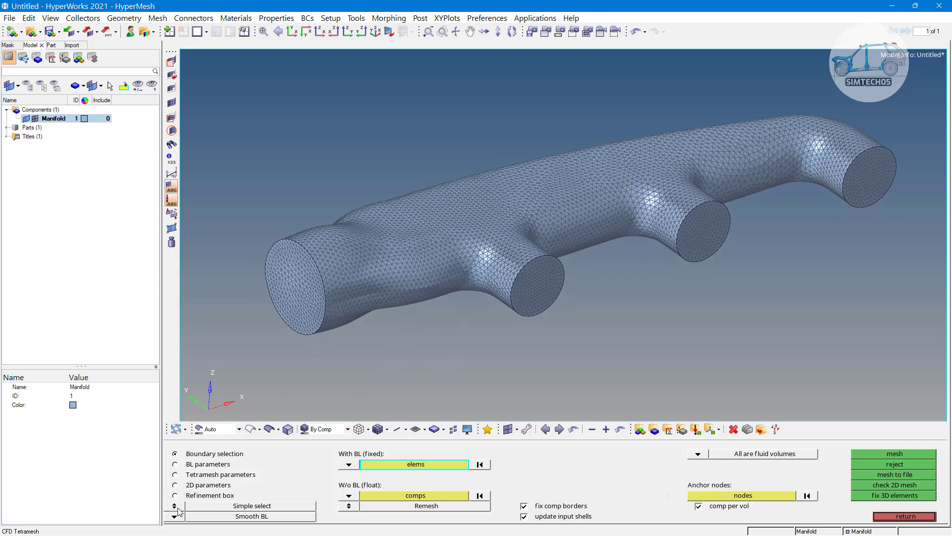
left_click(349, 465)
left_click(340, 475)
left_click(385, 252)
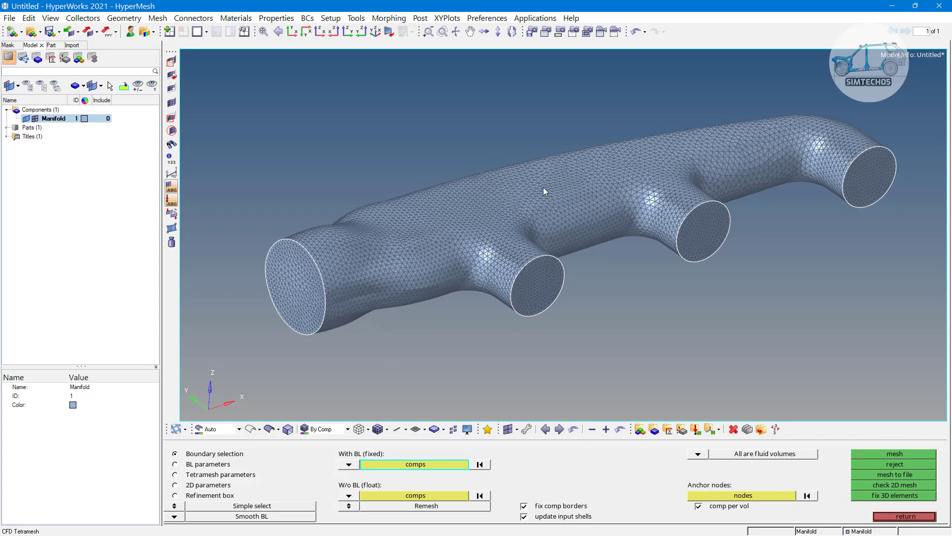
- Set the BL growth rate to 1.2, keeping 5 layers at 0.500 first-layer thickness
left_click(198, 466)
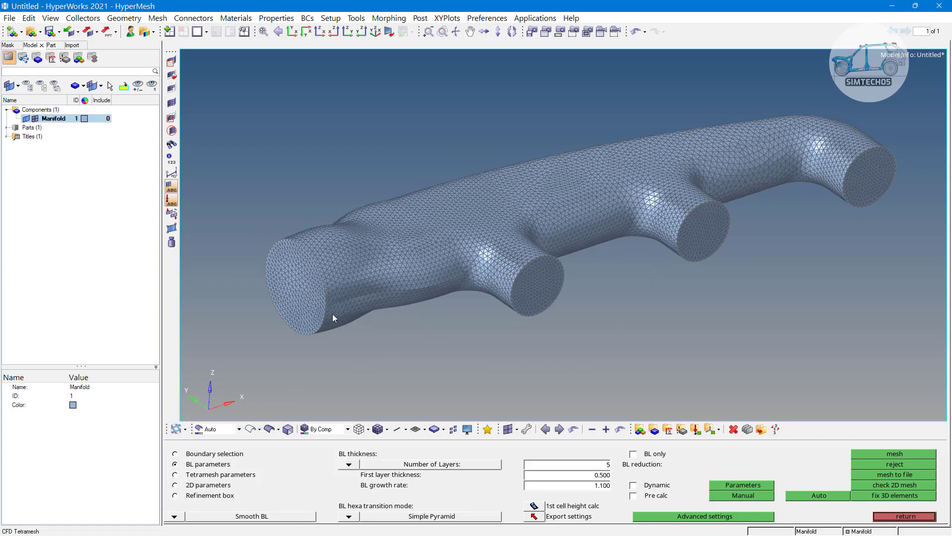
scroll(321, 306, "up", 5)
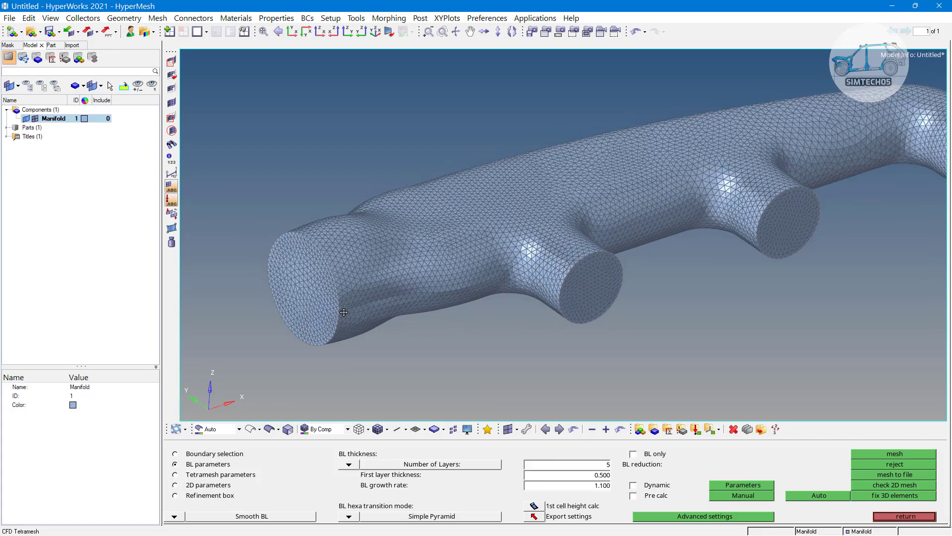
left_click(588, 477)
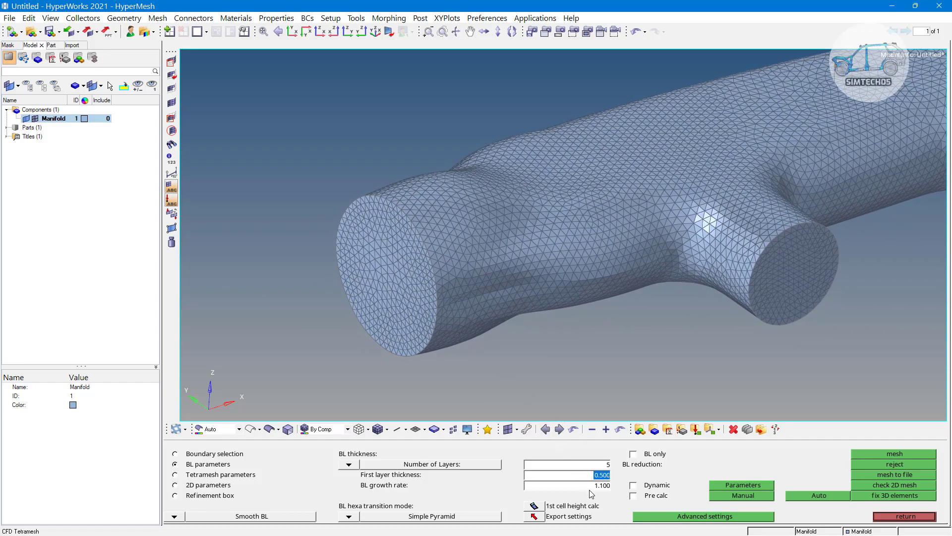
left_click(591, 487)
type("1.2")
key("Return")
left_click(212, 477)
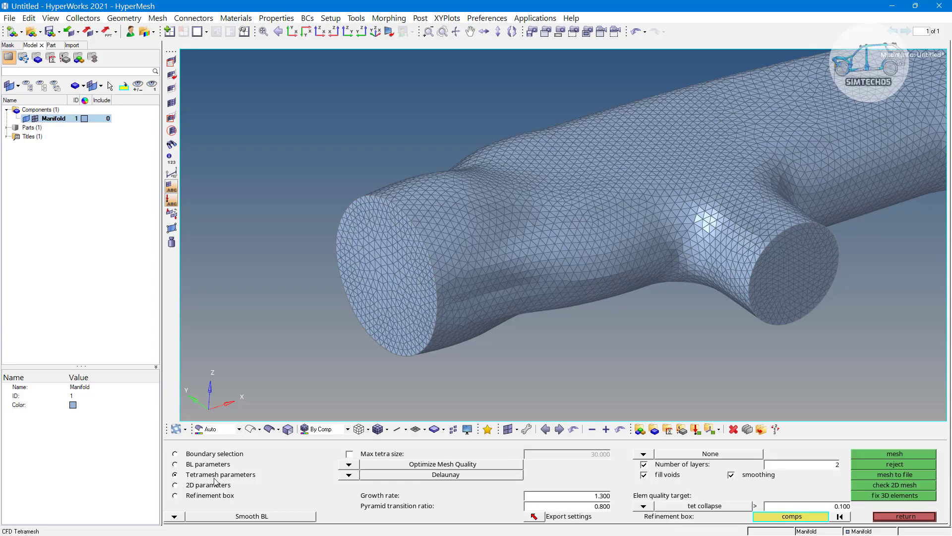
left_click_drag(534, 315, 510, 312, "ctrl")
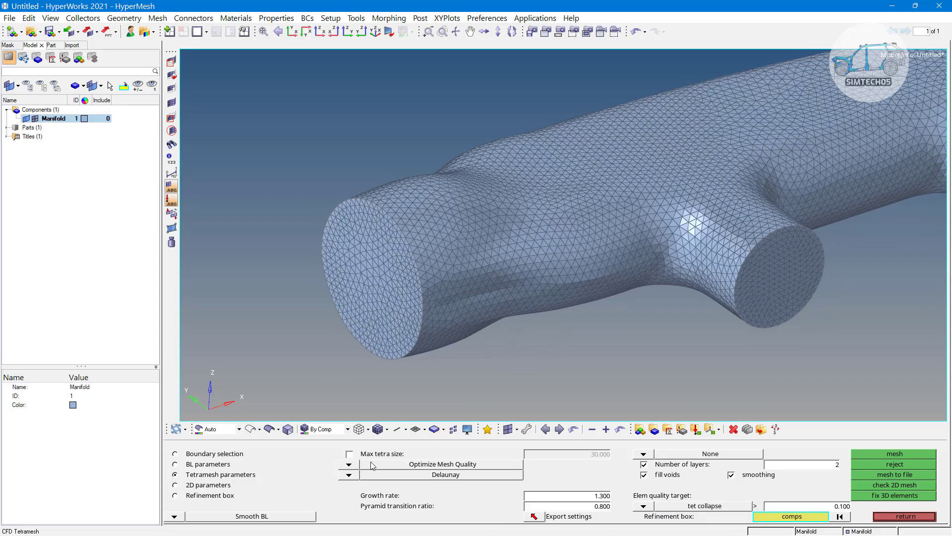
left_click(349, 465)
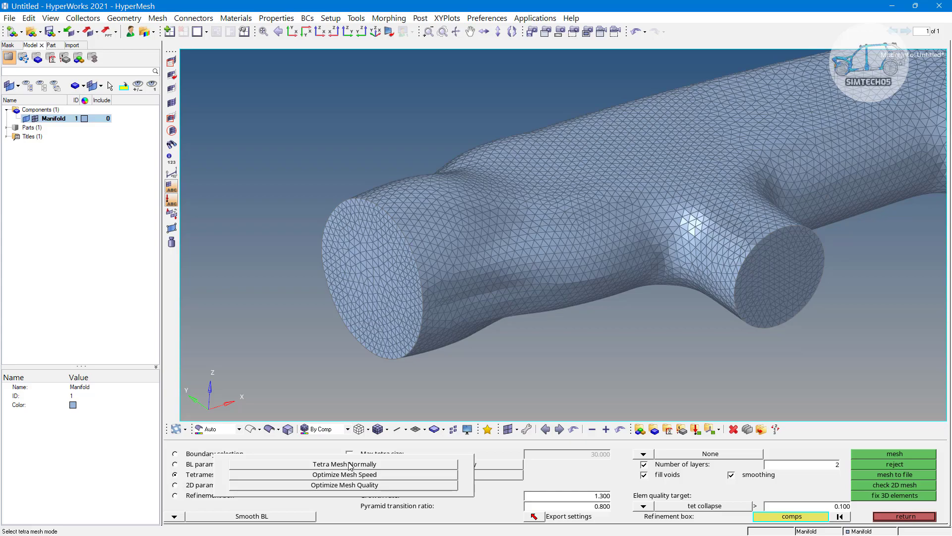
left_click(350, 464)
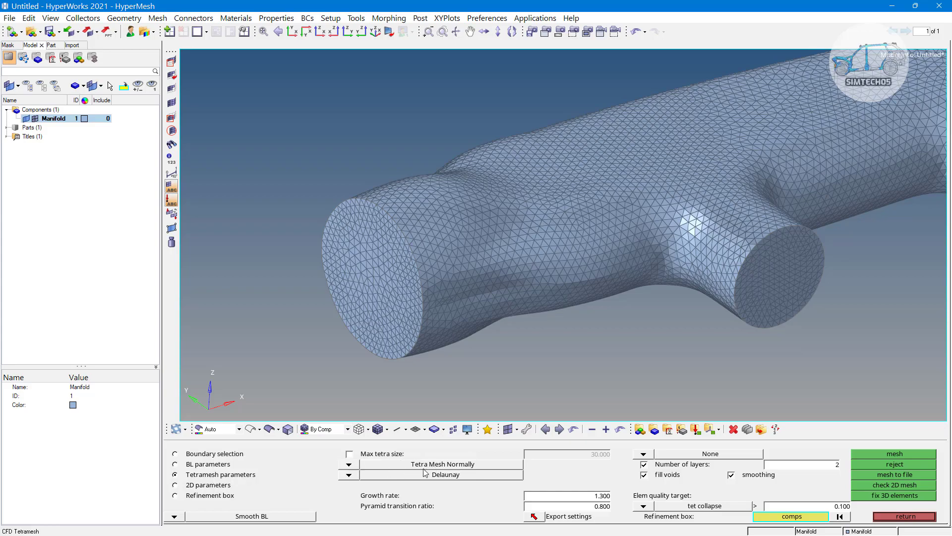
scroll(444, 381, "down", 6)
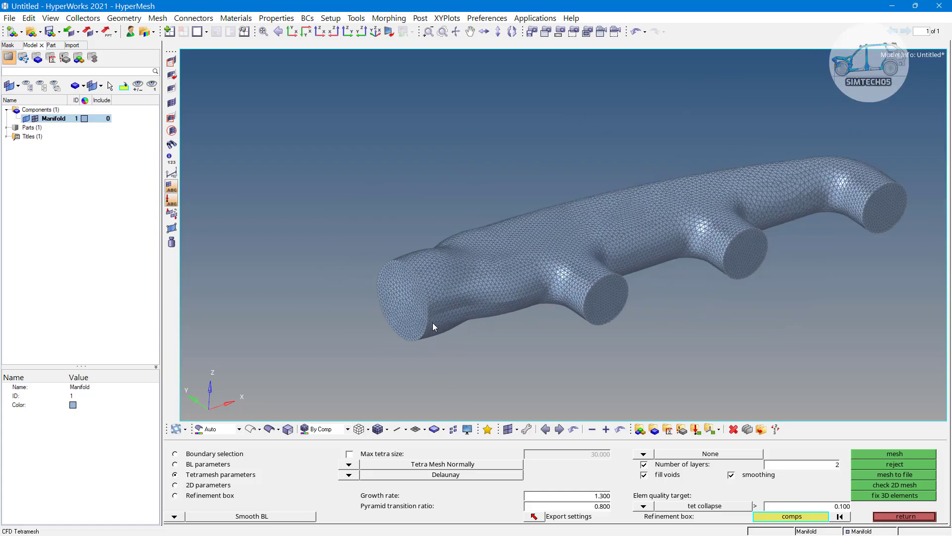
left_click(348, 475)
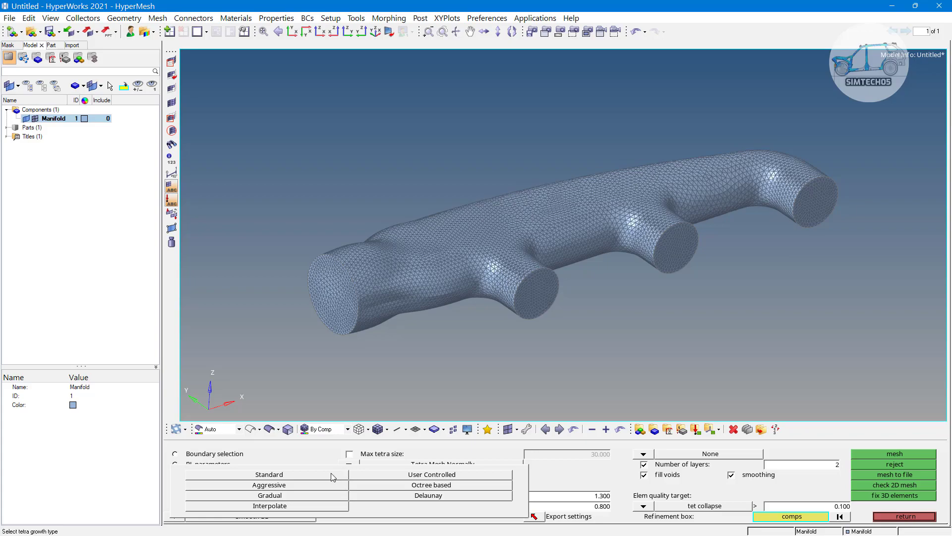
left_click(304, 472)
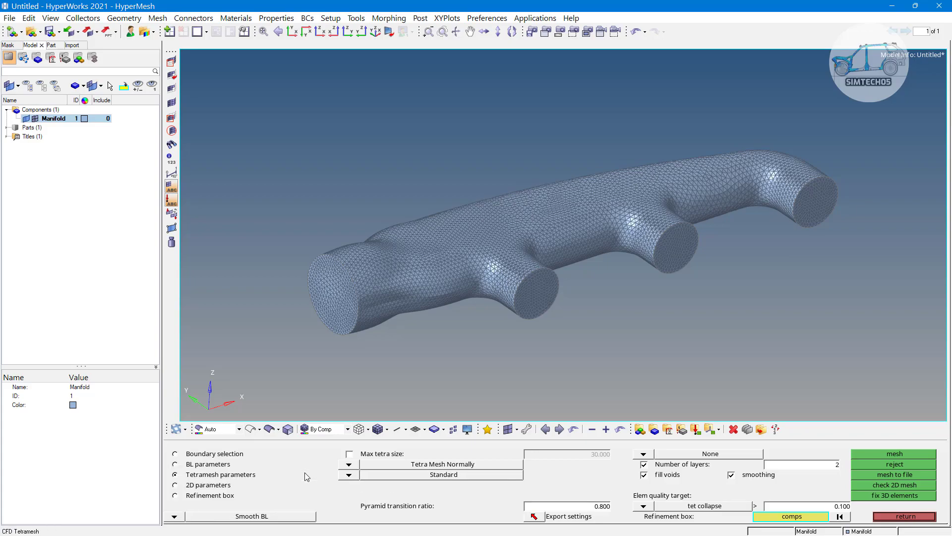
left_click(344, 477)
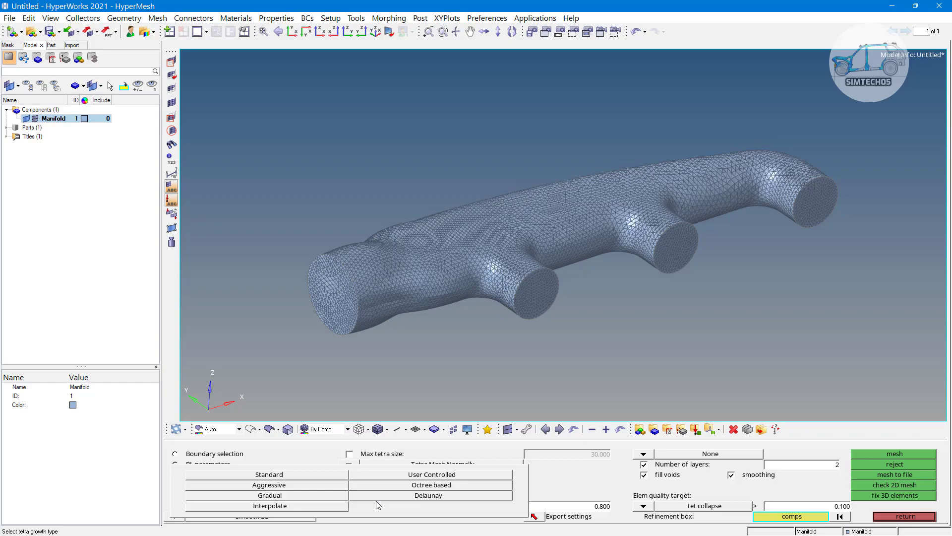
left_click(391, 460)
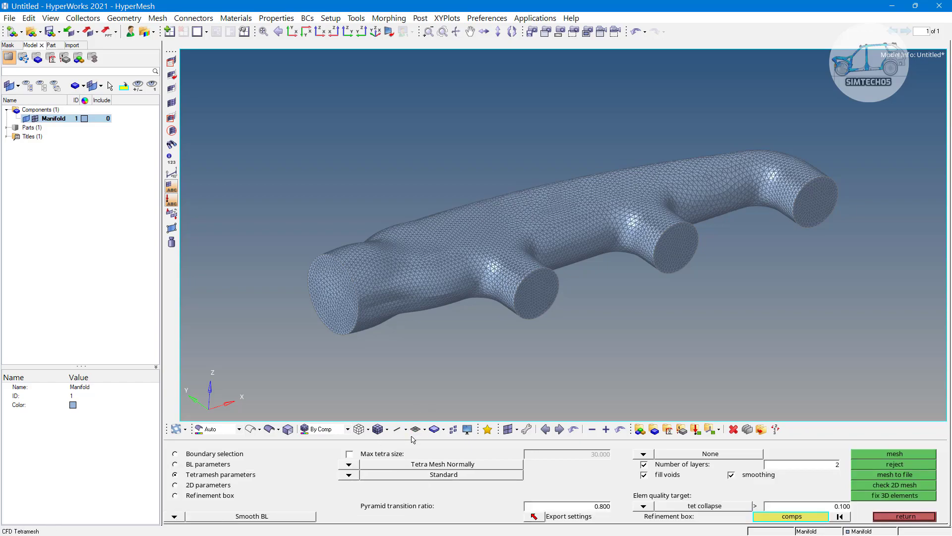
left_click(349, 476)
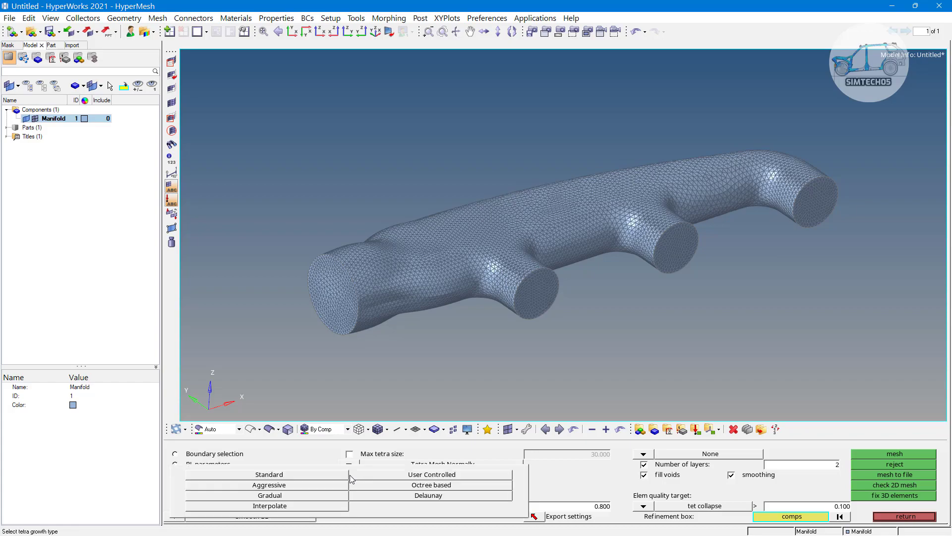
left_click(297, 475)
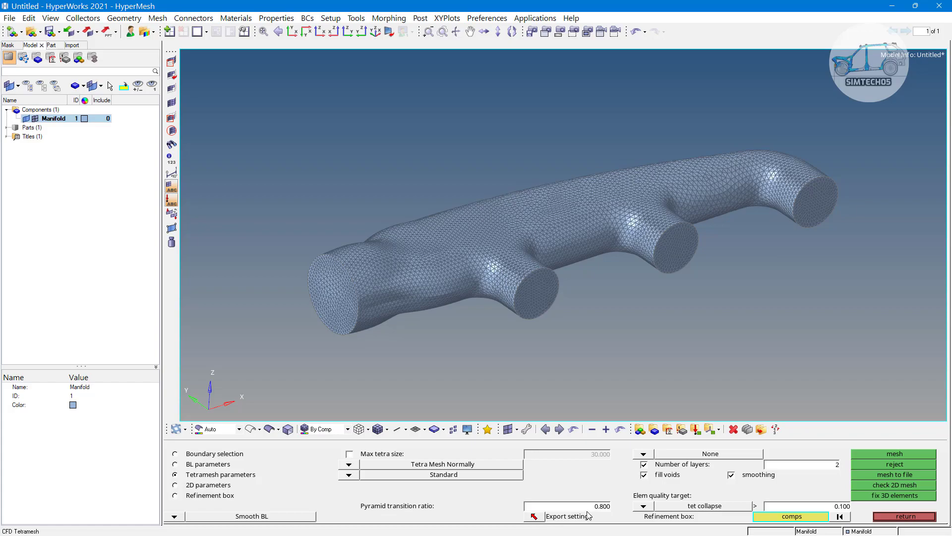
scroll(404, 326, "up", 4)
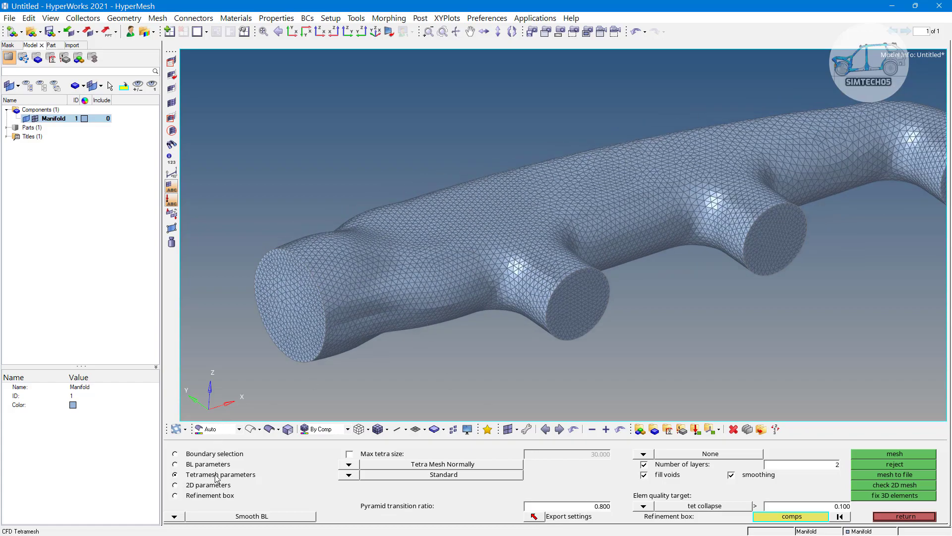
- Review the 2D parameters, boundary entity types and refinement box, then return to Boundary selection
left_click(209, 485)
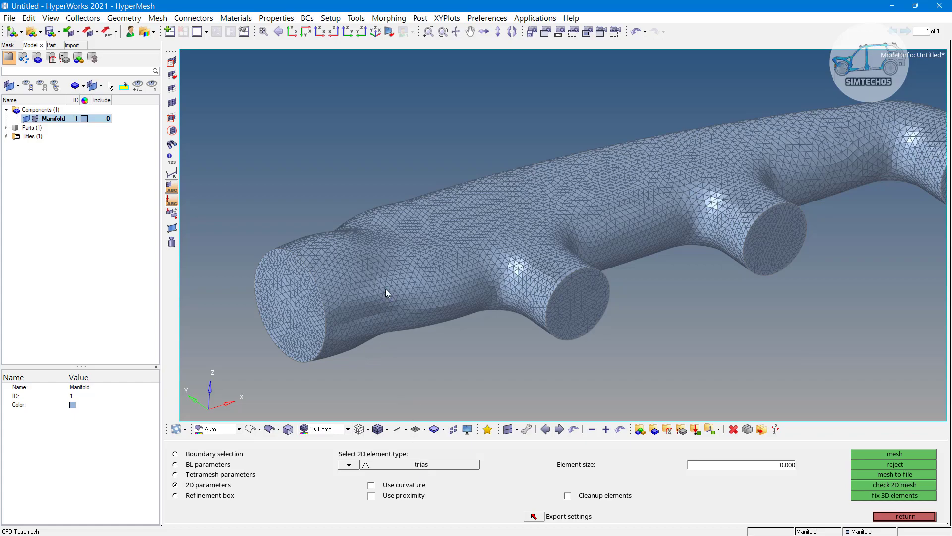
left_click(216, 454)
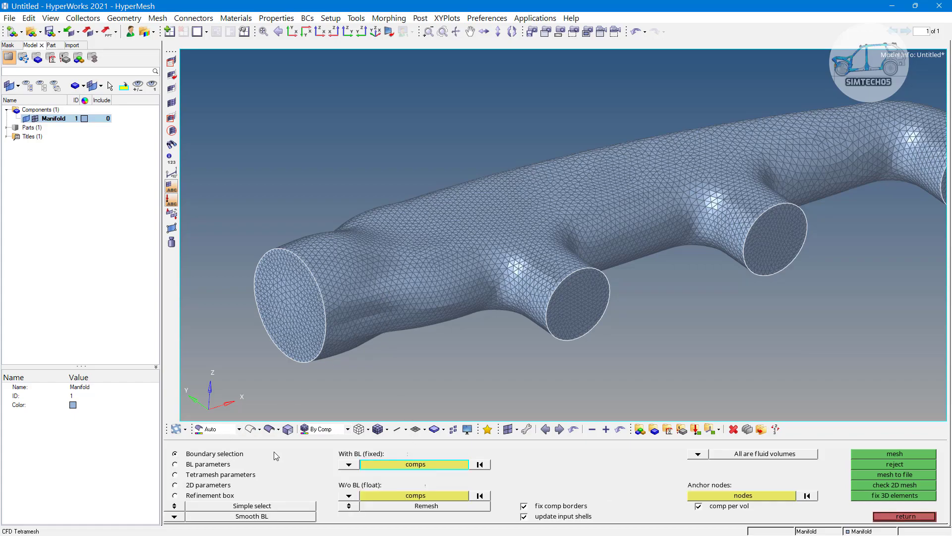
left_click(349, 464)
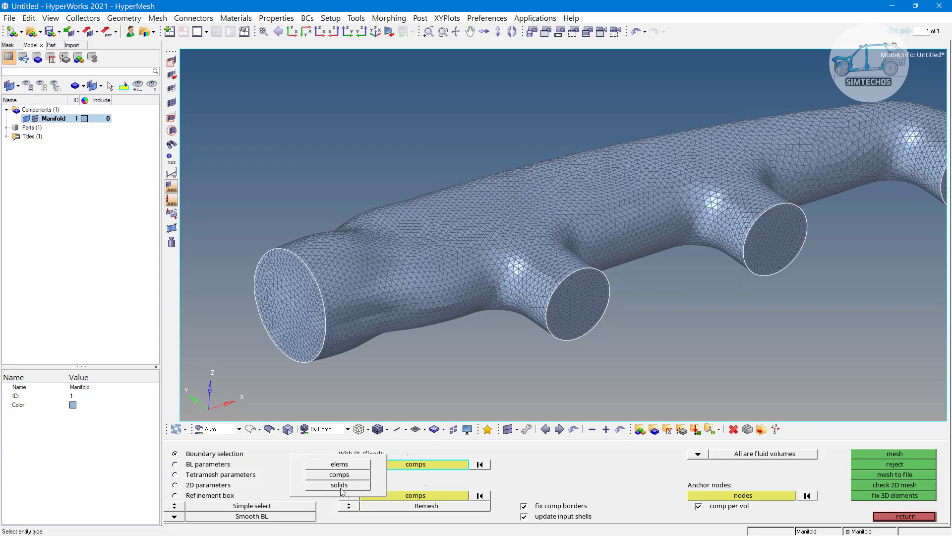
left_click(341, 485)
left_click(212, 486)
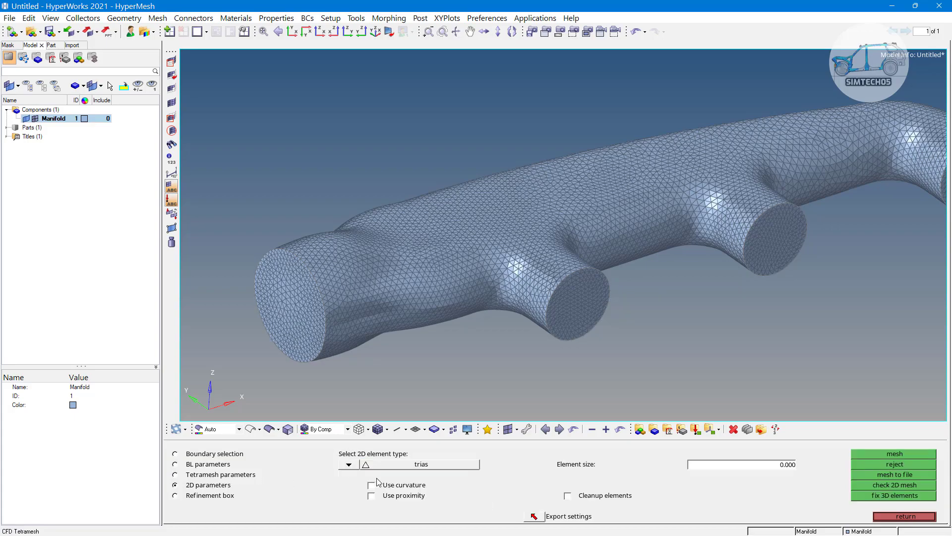
left_click(218, 497)
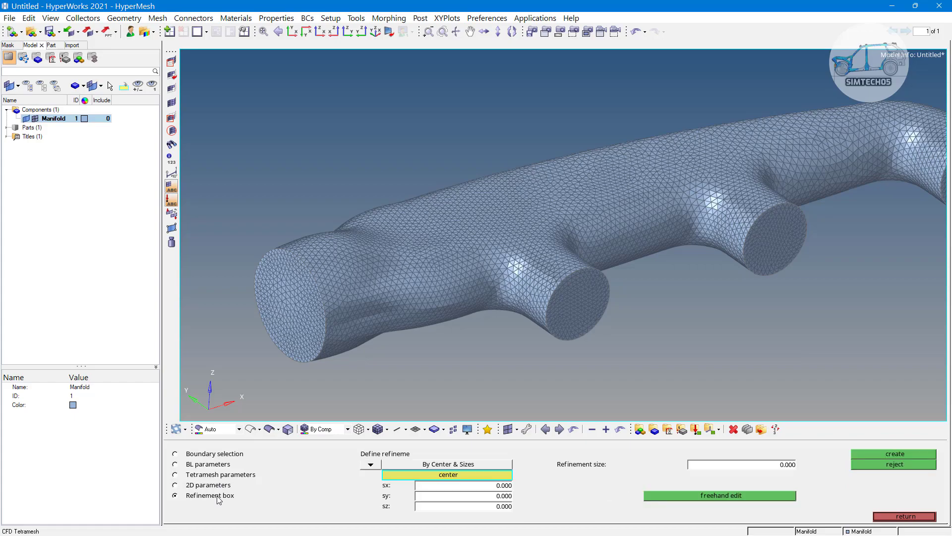
left_click(207, 456)
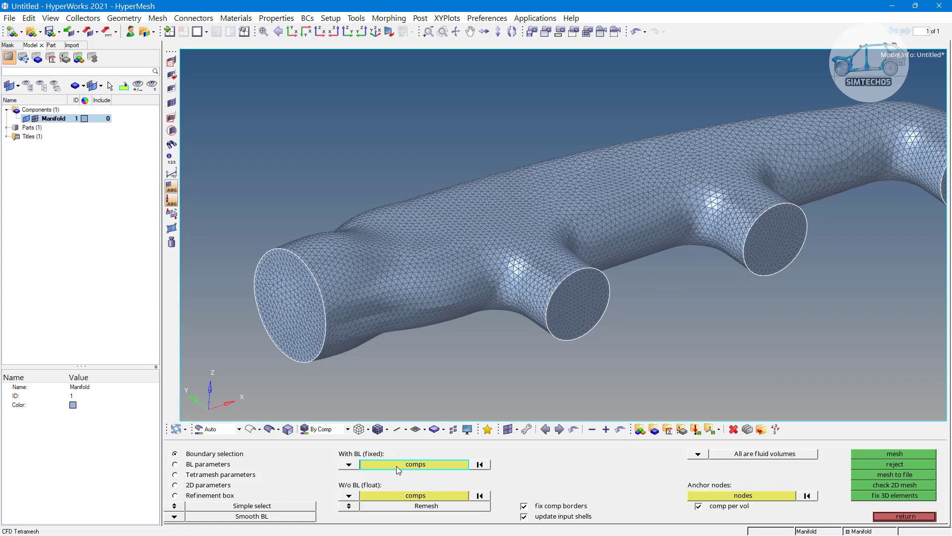
- Check the BL parameters, then disable Number of layers and fill voids in Tetramesh parameters
left_click(217, 465)
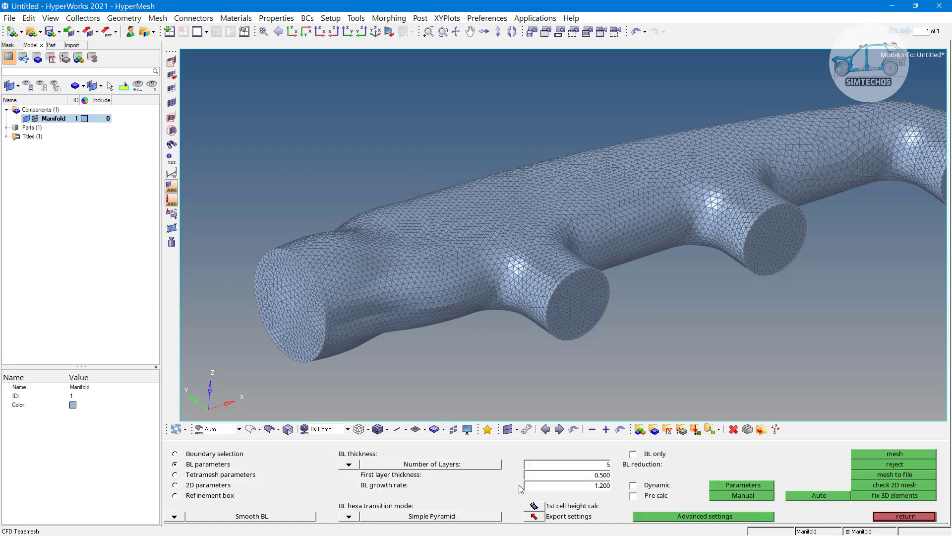
left_click(235, 475)
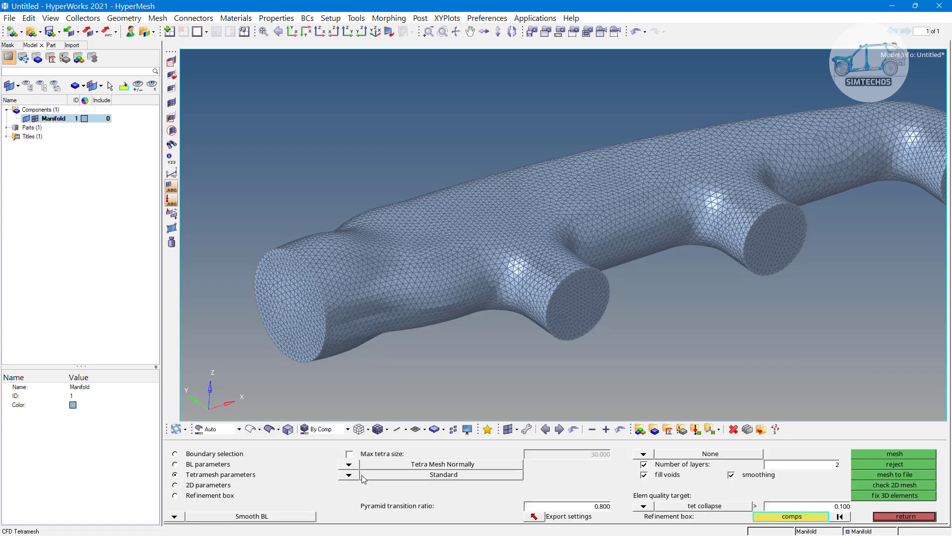
left_click(665, 465)
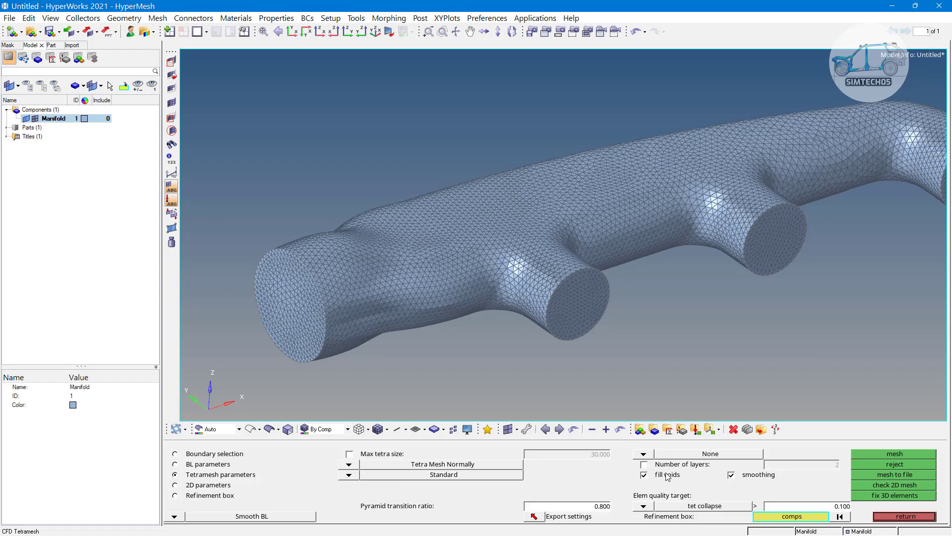
left_click(669, 475)
- Generate the CFD tetramesh and inspect the new CFD_tetcore001 and CFD_bl001 components
left_click(879, 454)
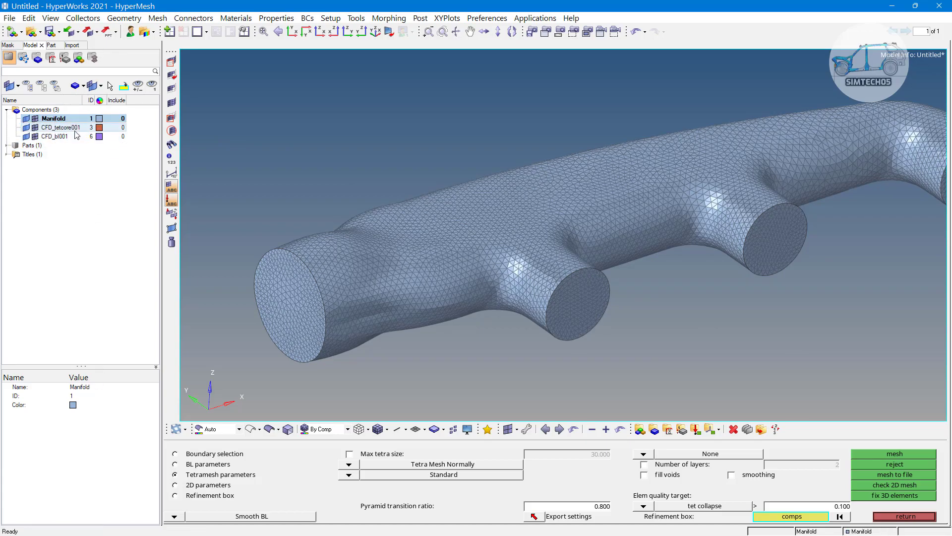
left_click(62, 129)
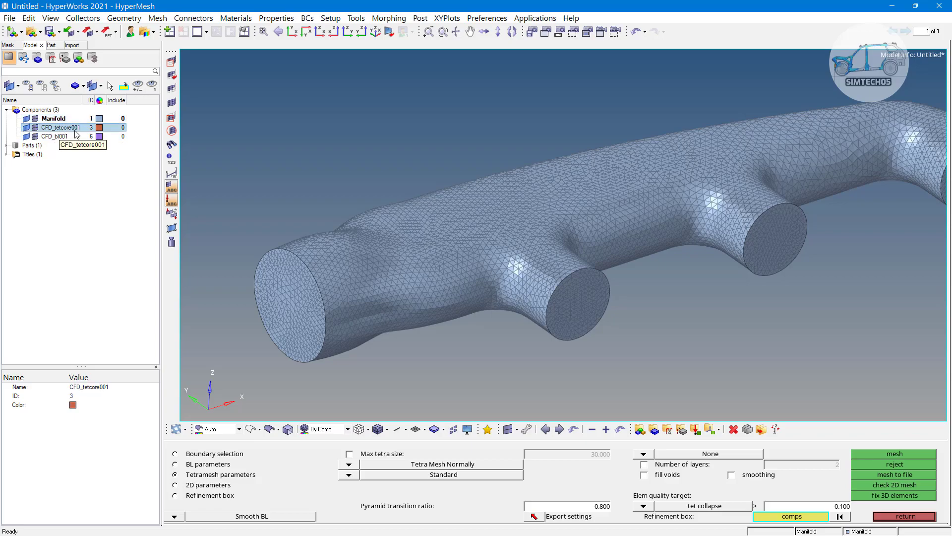
left_click(73, 137)
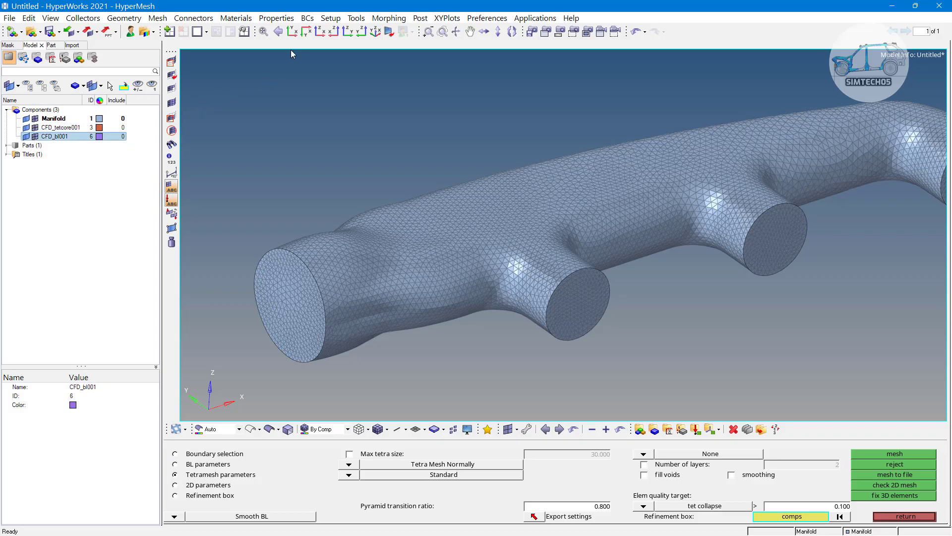
- Mask the pipe's lower-half elements with F5, rotate to see the interior, and return to top view
left_click(293, 31)
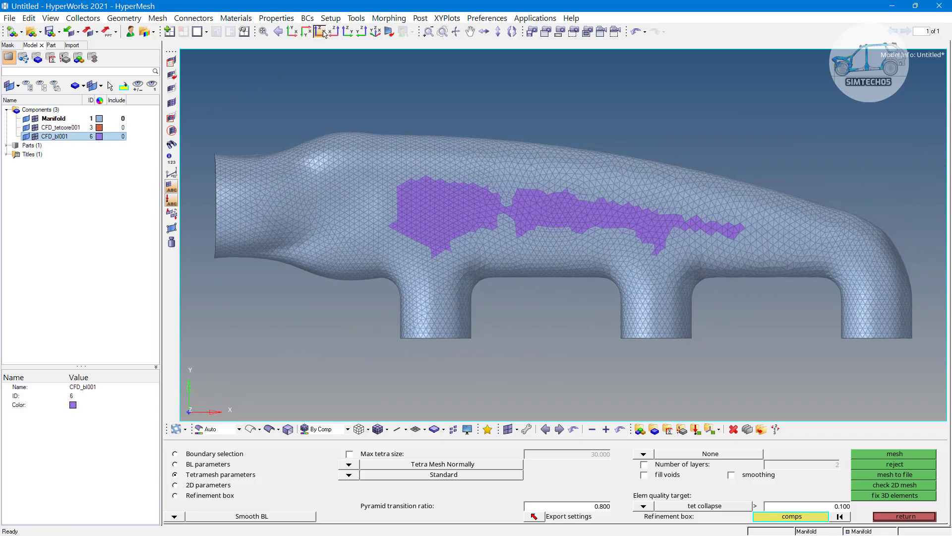
left_click(321, 31)
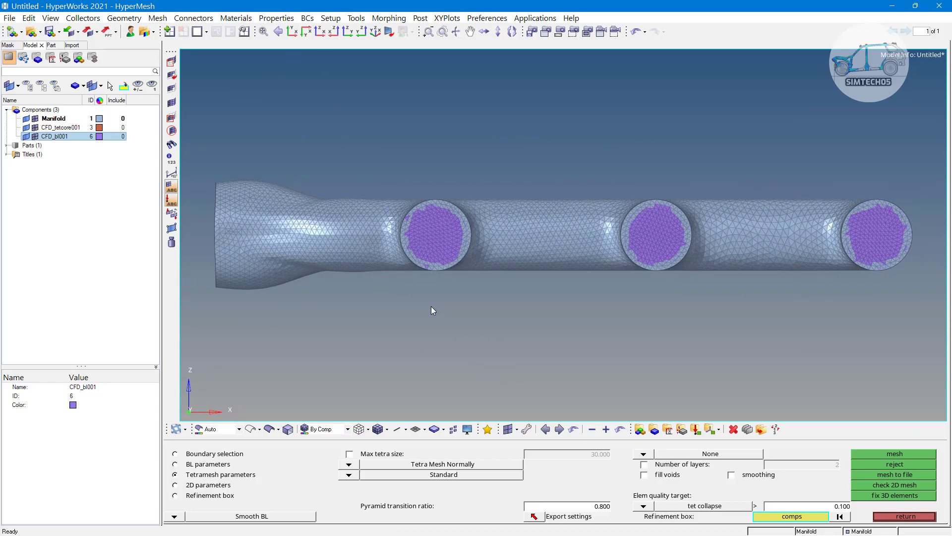
scroll(478, 291, "down", 2)
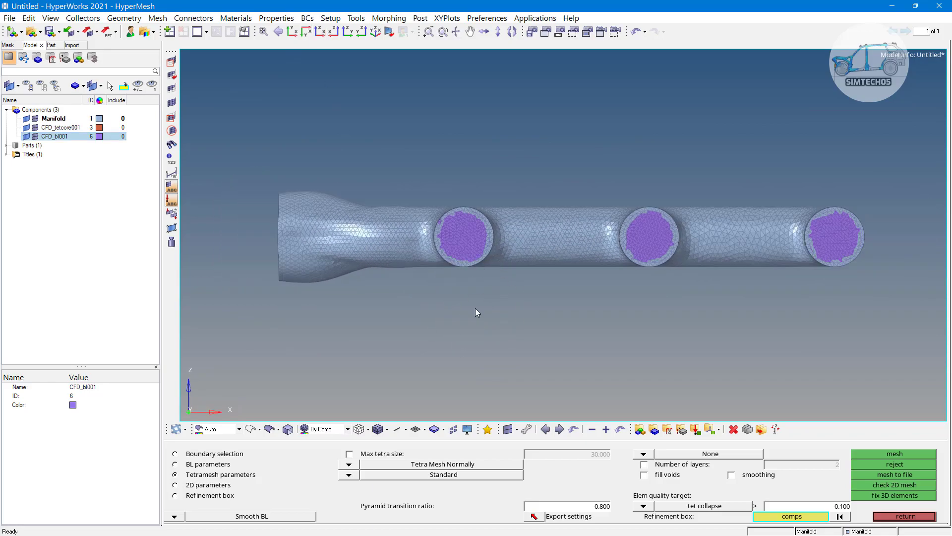
key("F5")
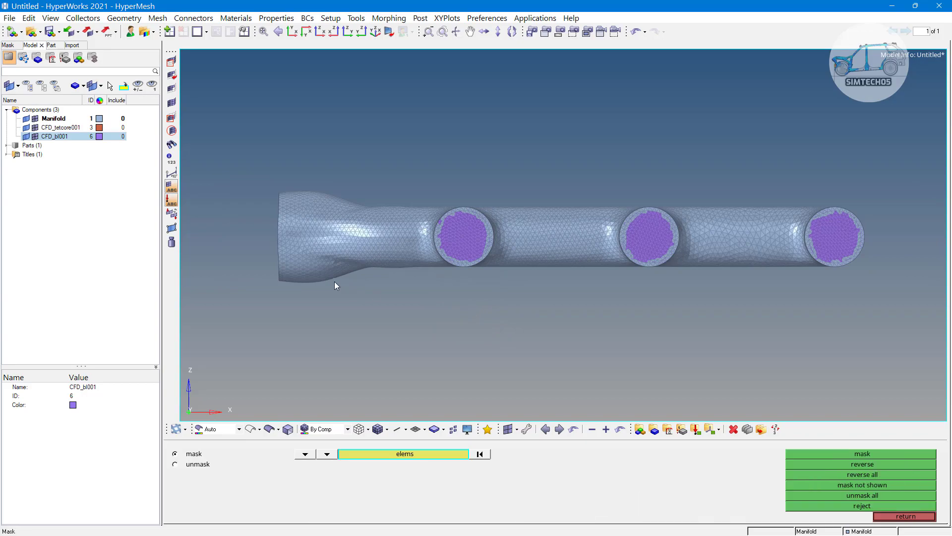
left_click_drag(266, 233, 885, 387, "shift")
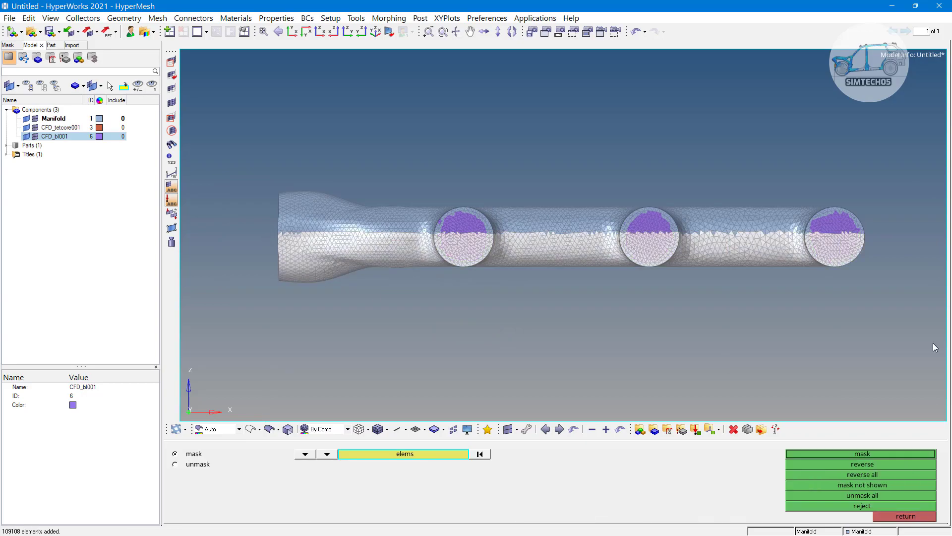
middle_click(763, 278)
left_click_drag(701, 302, 549, 209, "ctrl")
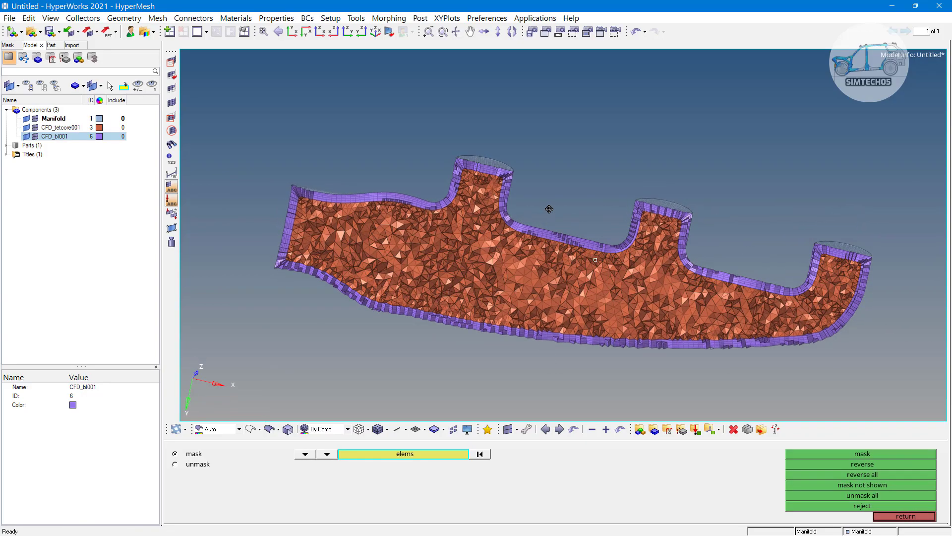
left_click(293, 31)
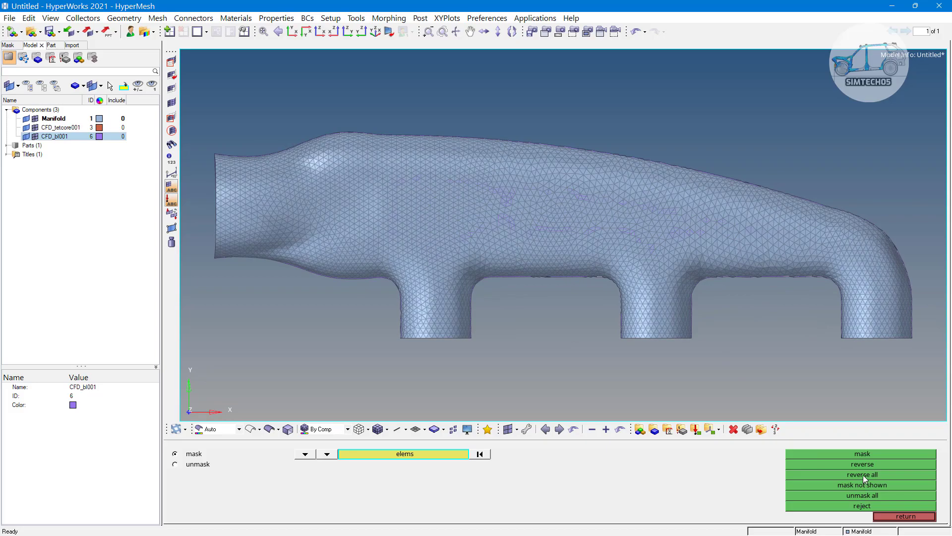
- Reverse the masked display to reveal the cut interior and zoom onto the boundary-layer strip
left_click(863, 475)
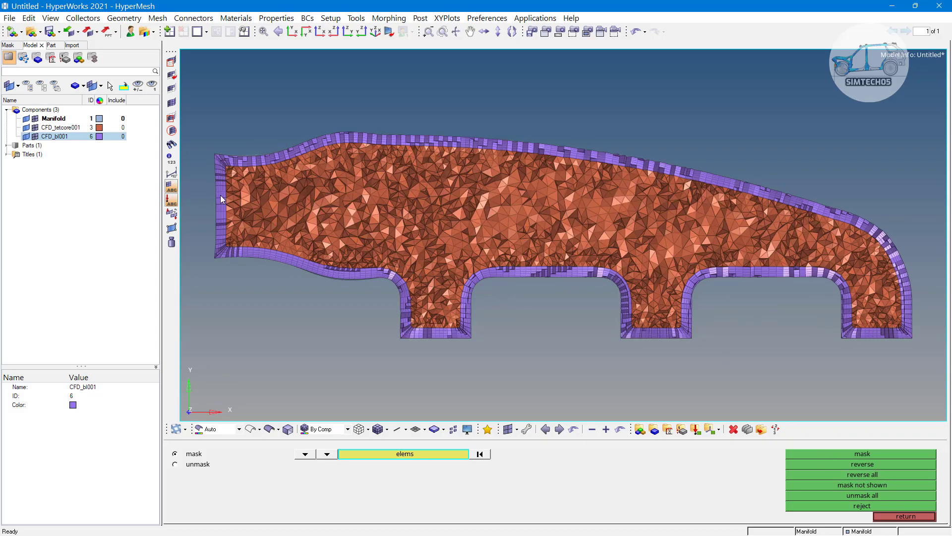
scroll(223, 196, "up", 8)
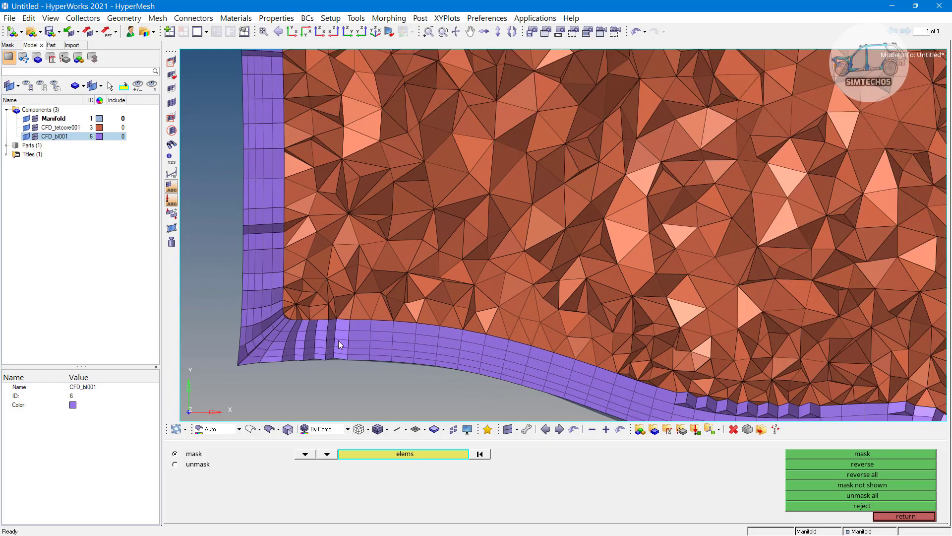
right_click_drag(338, 345, 349, 287, "ctrl")
left_click_drag(391, 286, 415, 269, "ctrl")
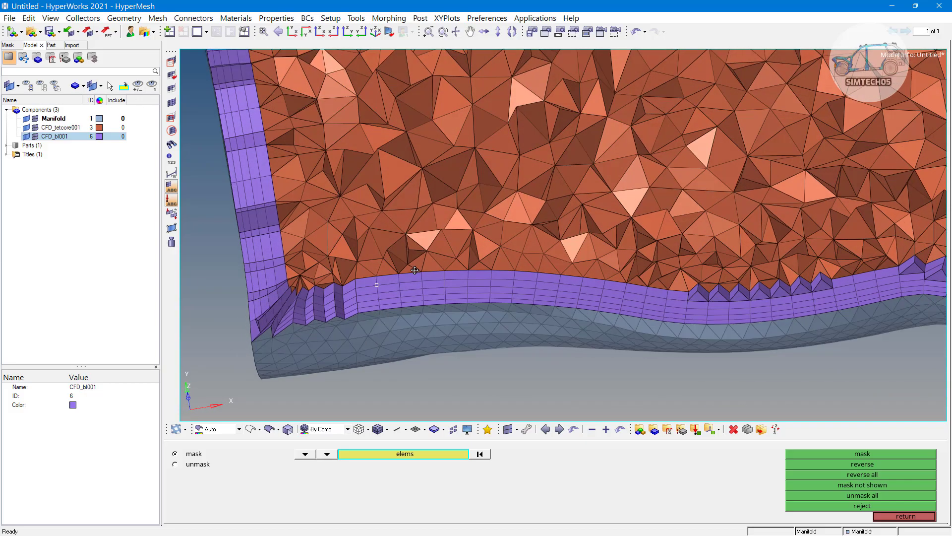
scroll(414, 270, "up", 5)
mouse_move(361, 312)
left_mouse_down("ctrl")
mouse_move(410, 323)
mouse_move(497, 283)
left_mouse_up("ctrl")
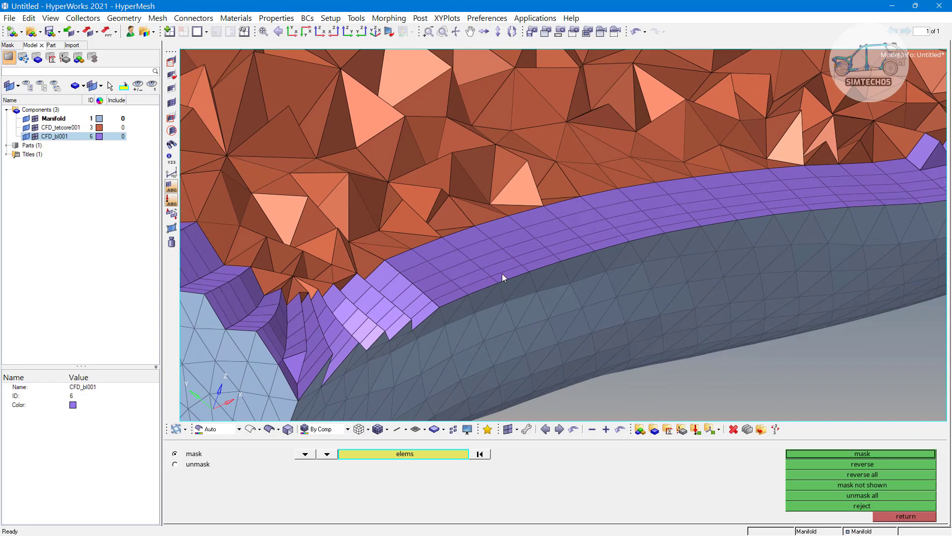
scroll(504, 278, "up", 5)
mouse_move(503, 278)
left_mouse_down("ctrl")
mouse_move(569, 294)
mouse_move(535, 279)
left_mouse_up("ctrl")
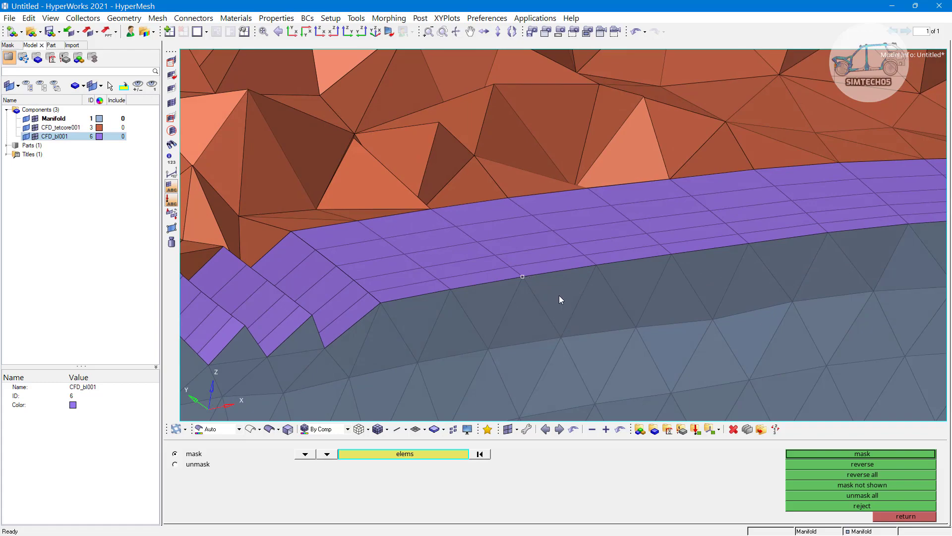
mouse_move(477, 251)
left_mouse_down("ctrl")
mouse_move(436, 261)
mouse_move(460, 273)
left_mouse_up("ctrl")
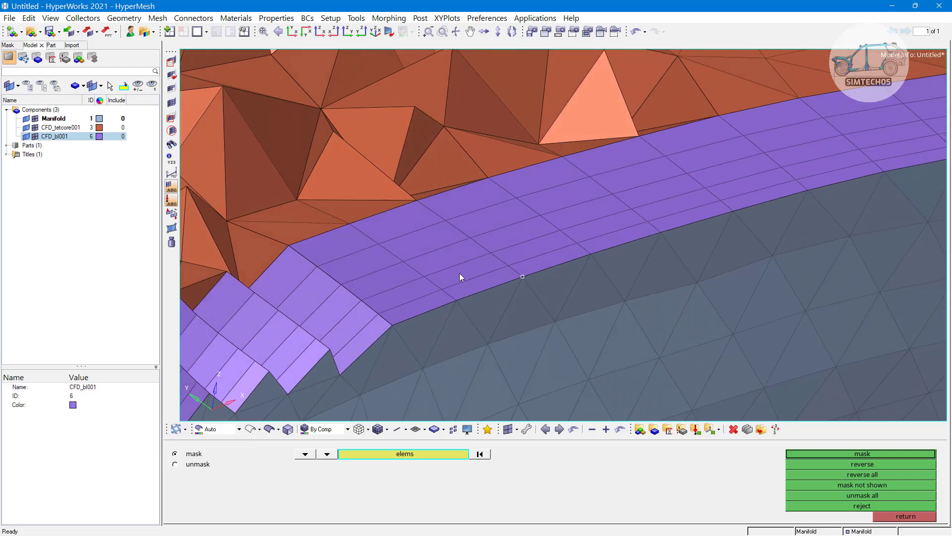
- Pick a tetra element beside the boundary layer and turn the view to face the layers
left_click(544, 263)
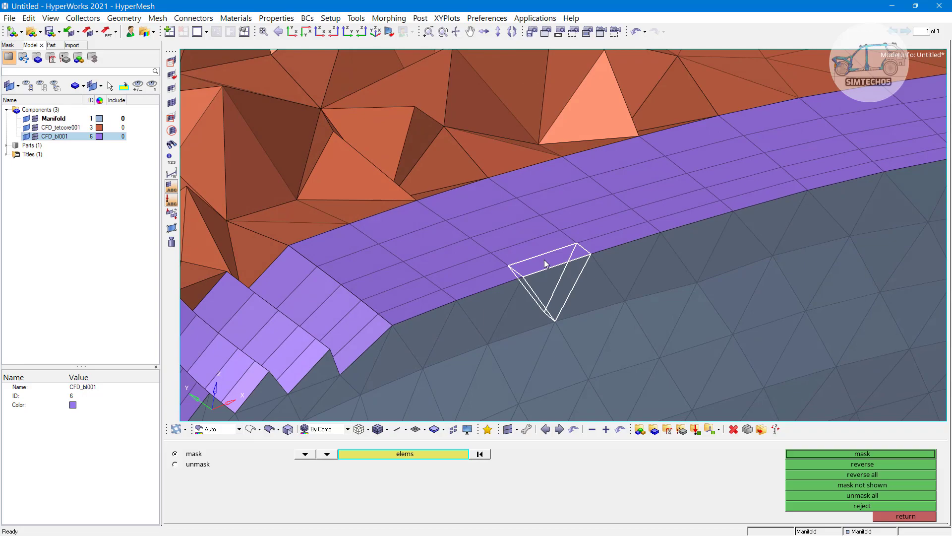
scroll(542, 263, "down", 5)
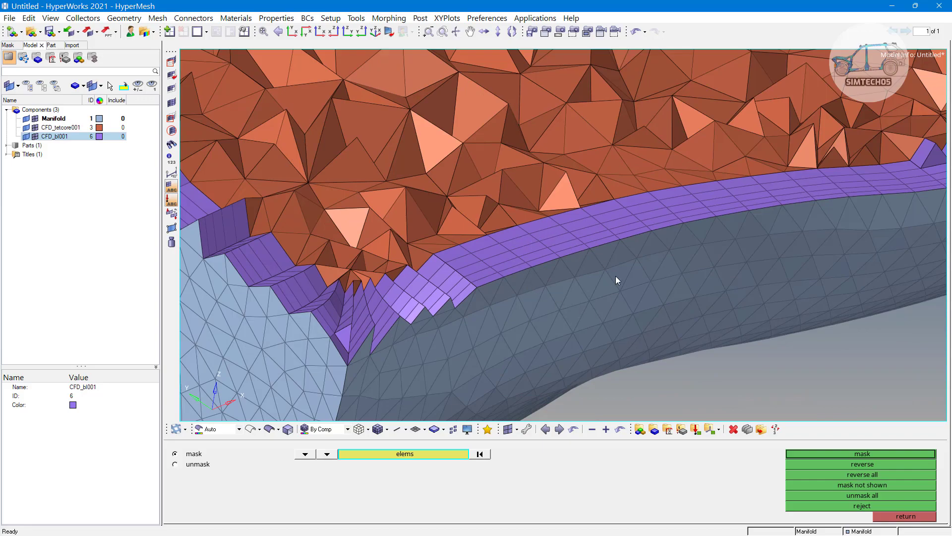
scroll(547, 275, "up", 4)
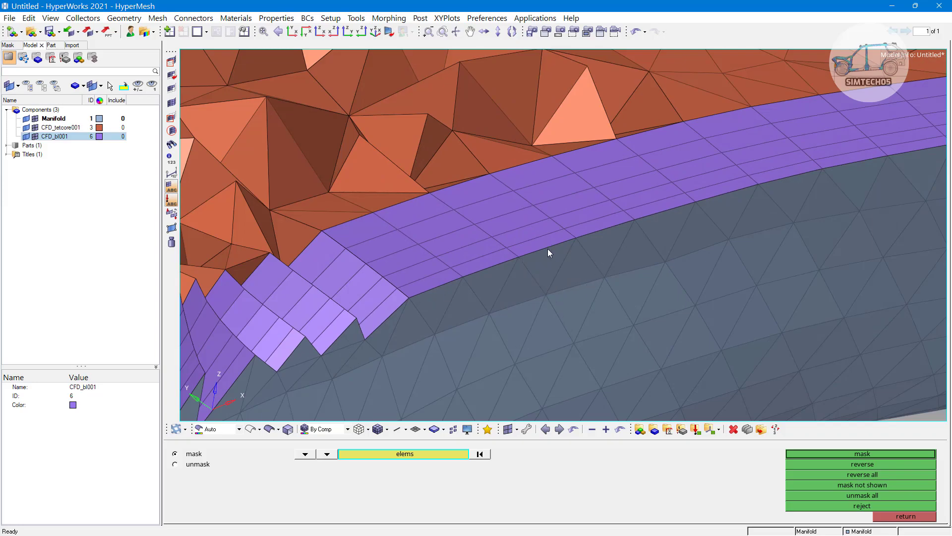
scroll(542, 257, "down", 5)
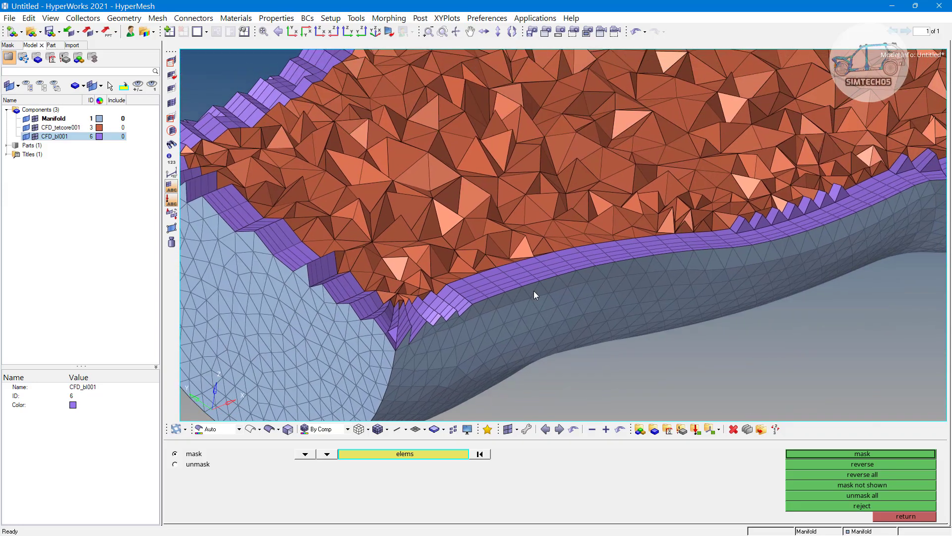
scroll(528, 268, "up", 3)
left_click_drag(523, 243, 527, 275, "ctrl")
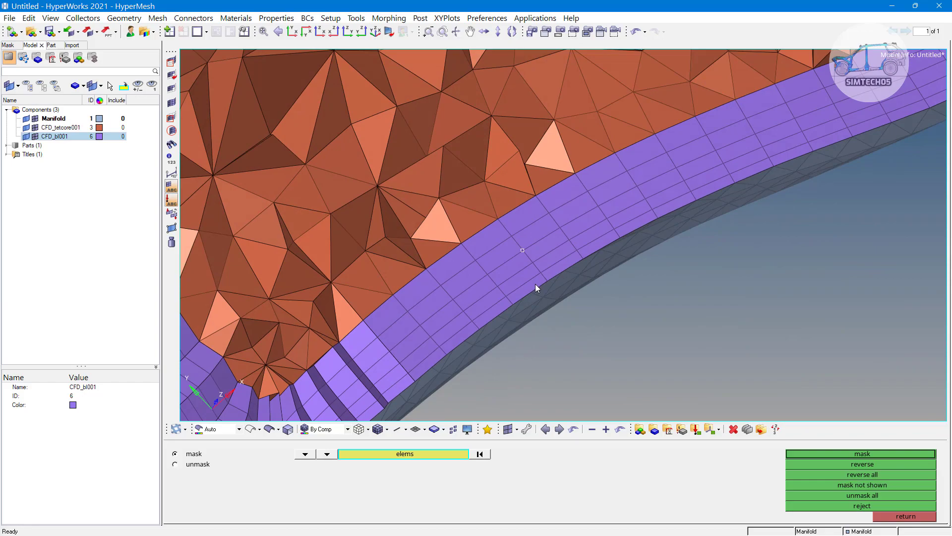
scroll(535, 283, "up", 4)
scroll(574, 284, "down", 2)
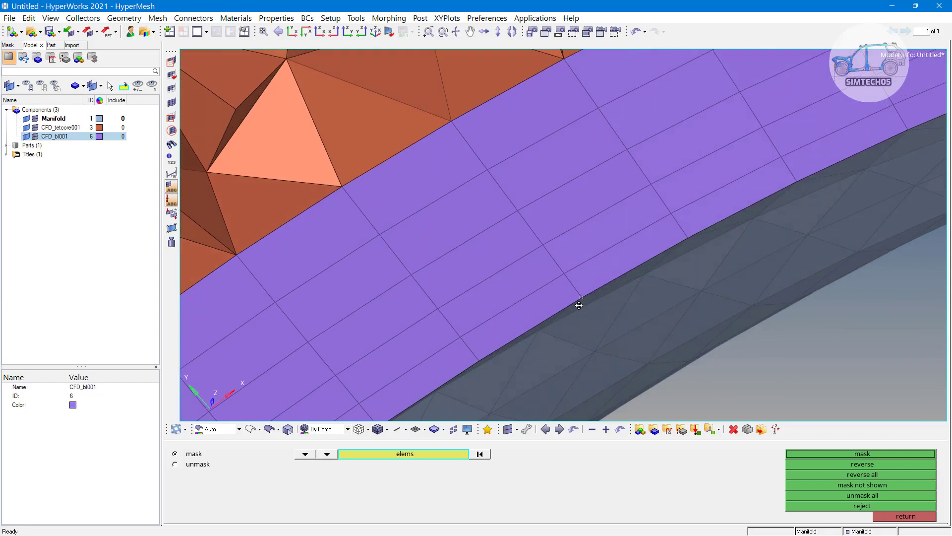
left_click_drag(573, 303, 573, 293, "ctrl")
scroll(582, 293, "up", 2)
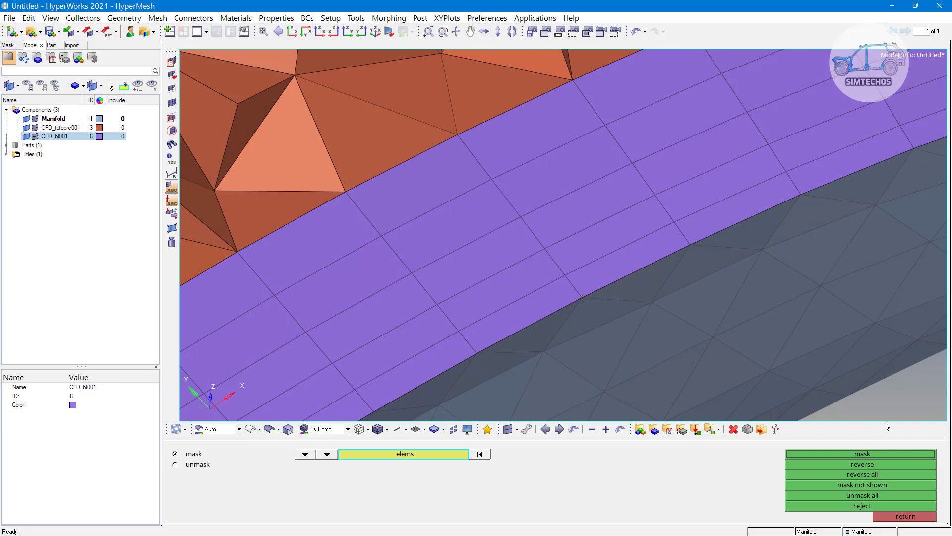
- Measure two-node distances across the layers: 4.959e-01 for the first, 5.941e-01 for the next
key("F4")
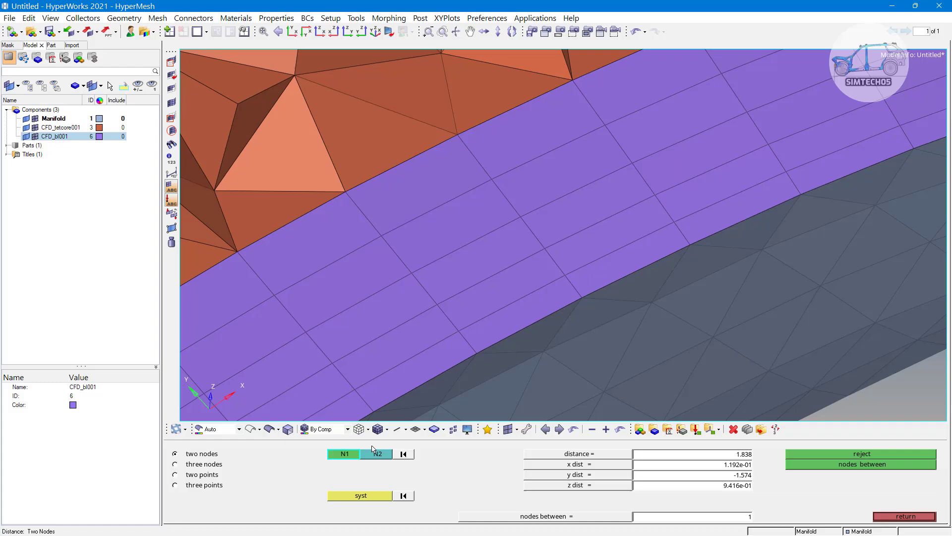
left_click(582, 297)
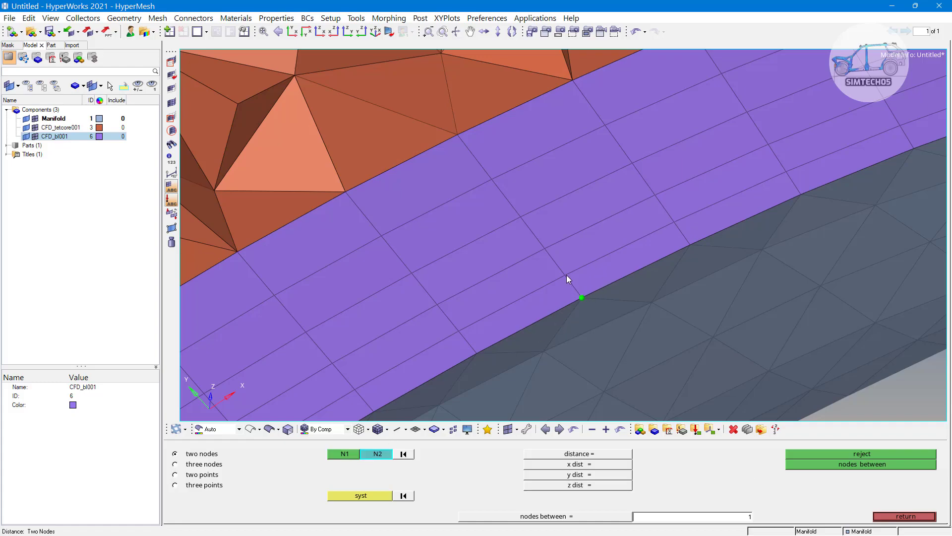
left_click(565, 275)
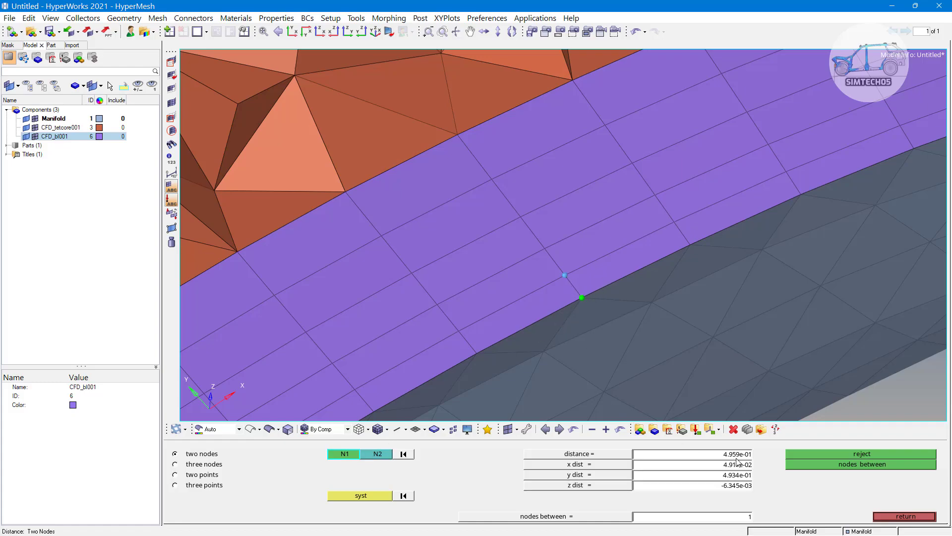
right_click_drag(557, 277, 583, 300, "ctrl")
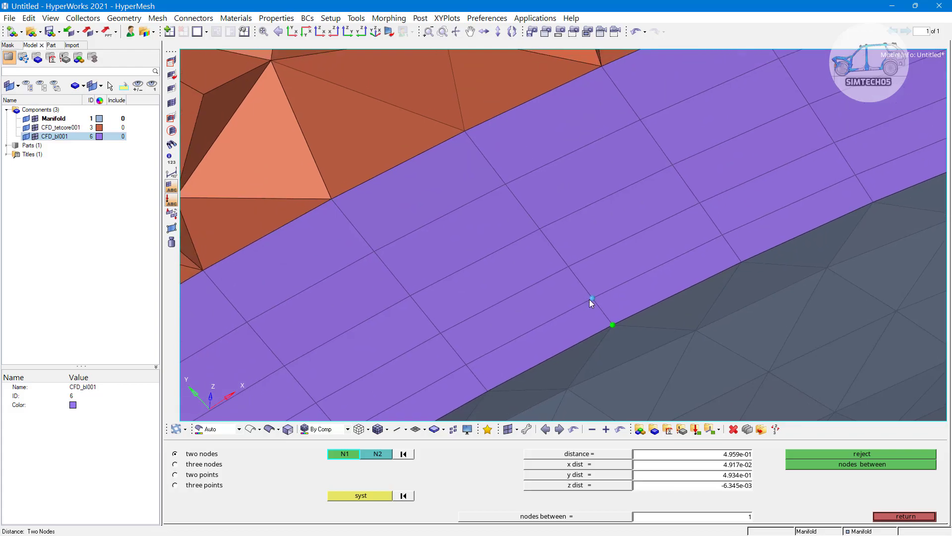
left_click(591, 297)
left_click(568, 267)
- Return to CFD tetramesh and check the BL parameters: 5 layers, 0.500 thickness, 1.200 growth
key("Escape")
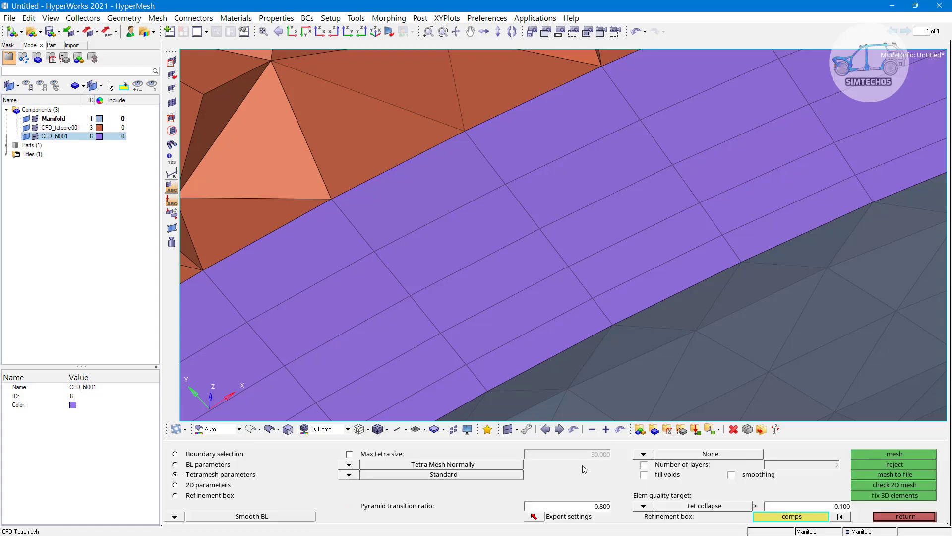
left_click(211, 464)
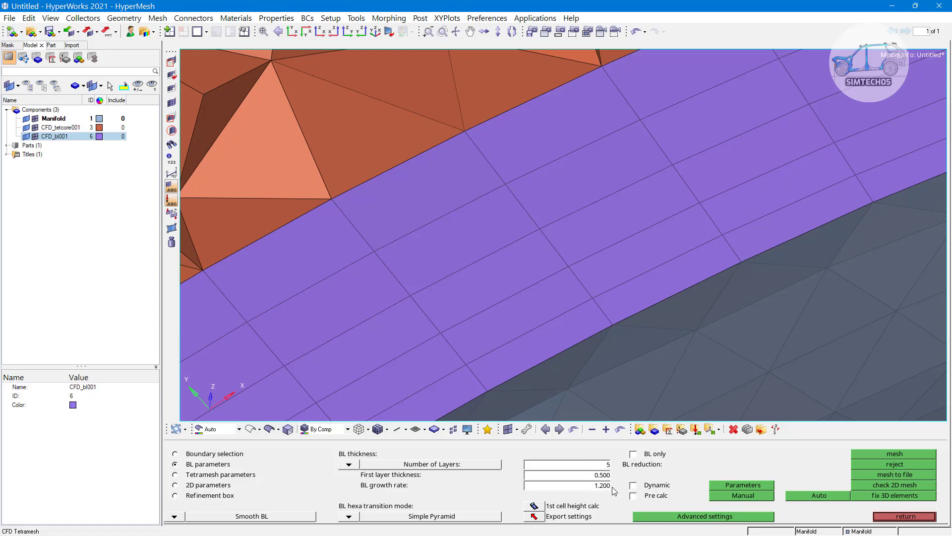
right_click_drag(583, 279, 617, 308, "ctrl")
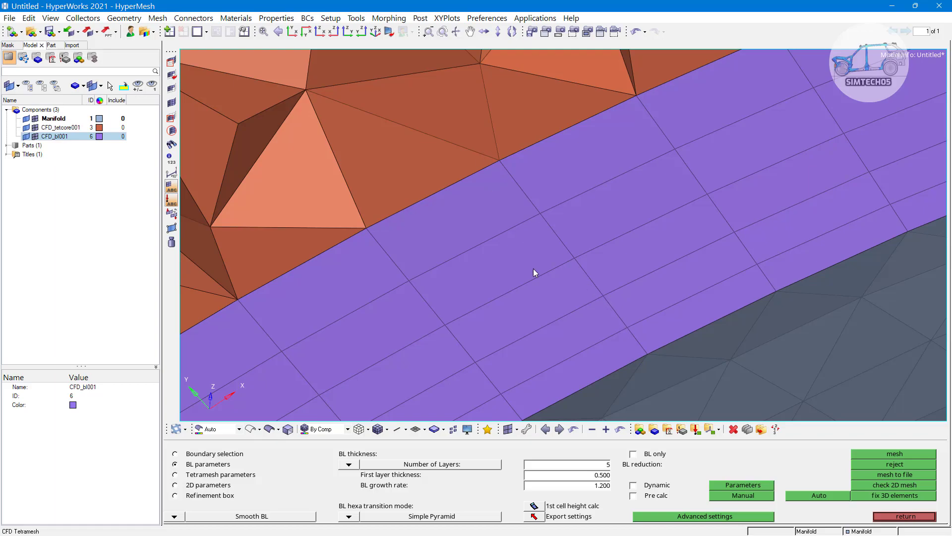
- Fit the model, view it from the top, exit CFD tetramesh and zoom onto a manifold leg
key("f")
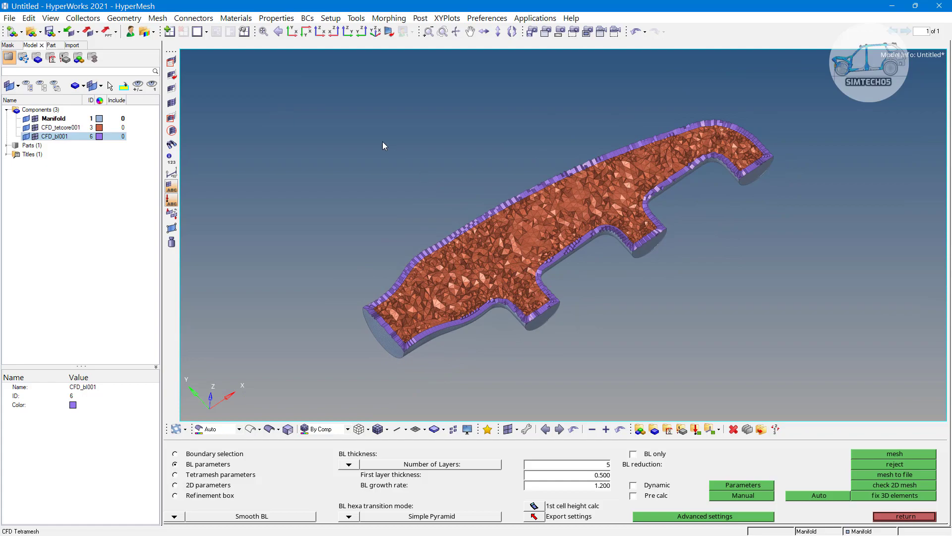
left_click(292, 31)
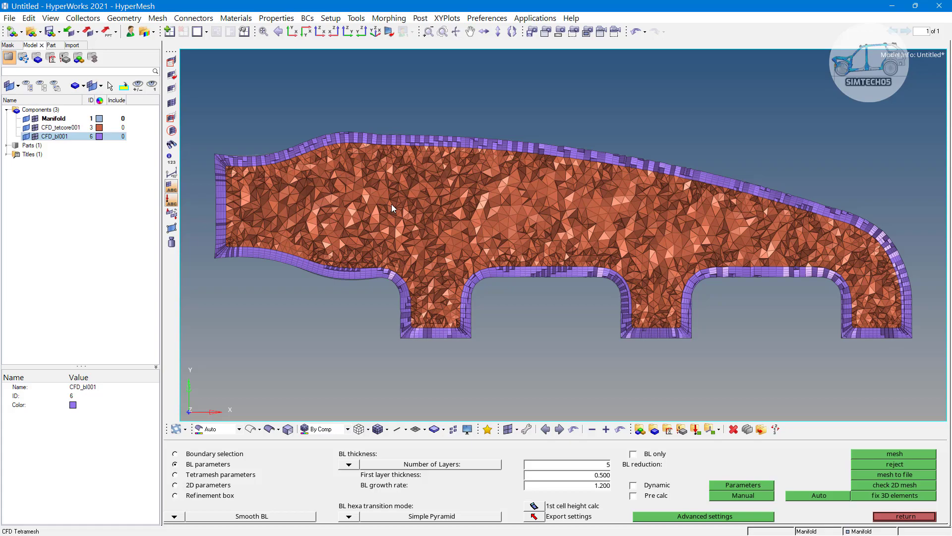
key("Escape")
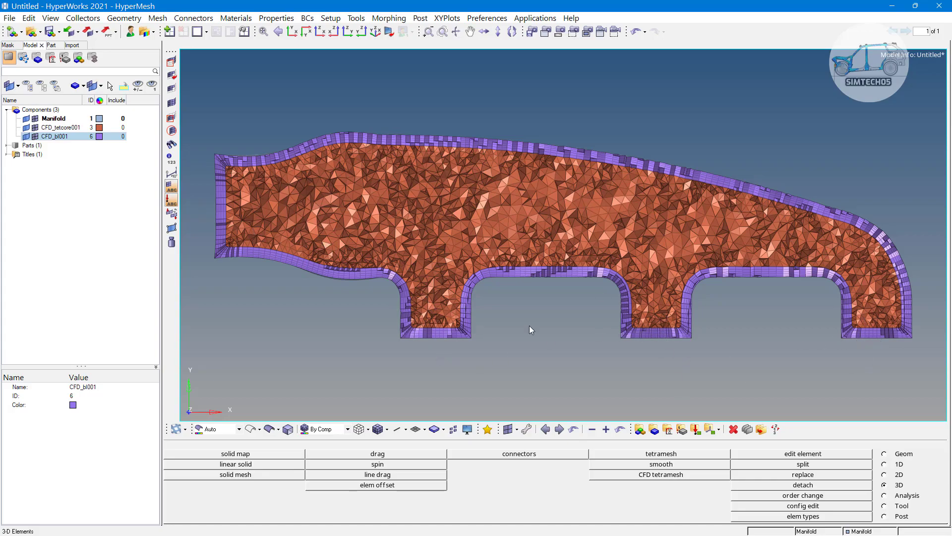
scroll(425, 334, "up", 5)
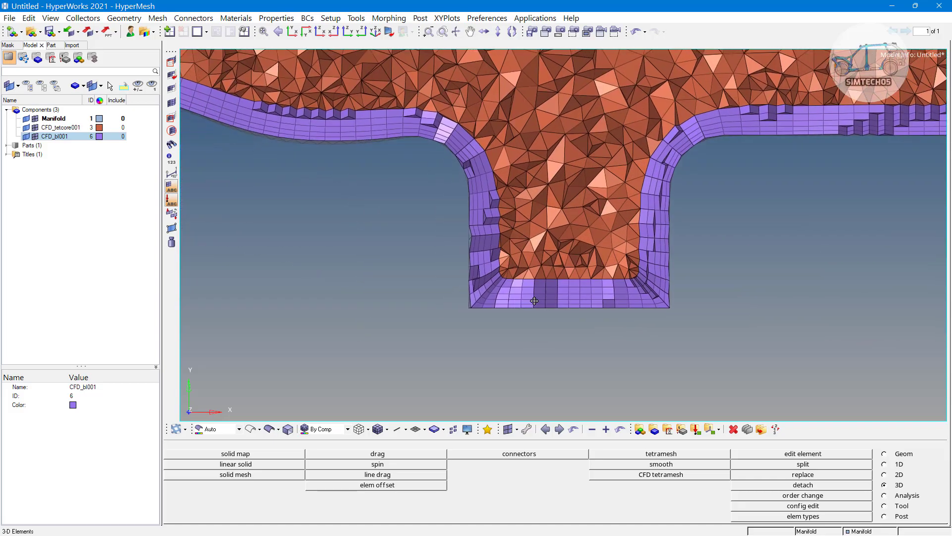
scroll(534, 300, "up", 4)
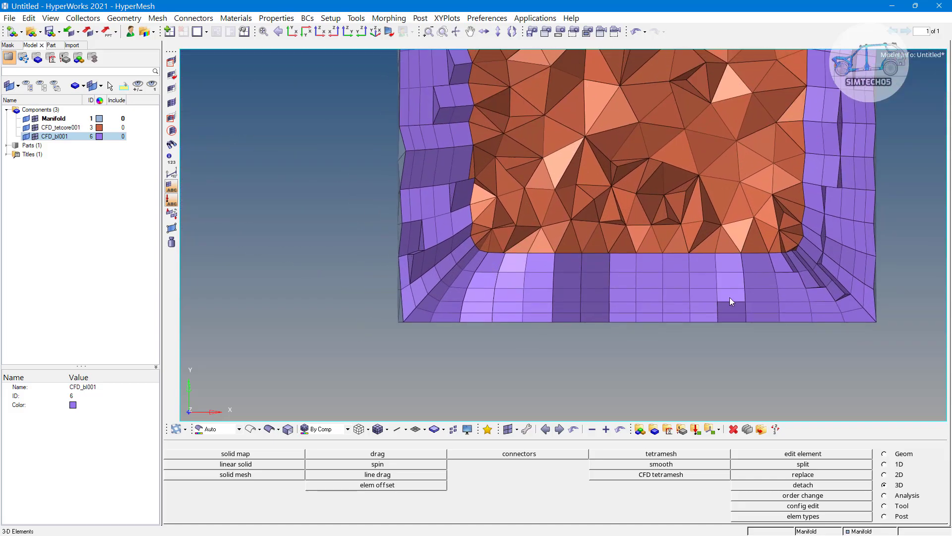
scroll(802, 228, "down", 3)
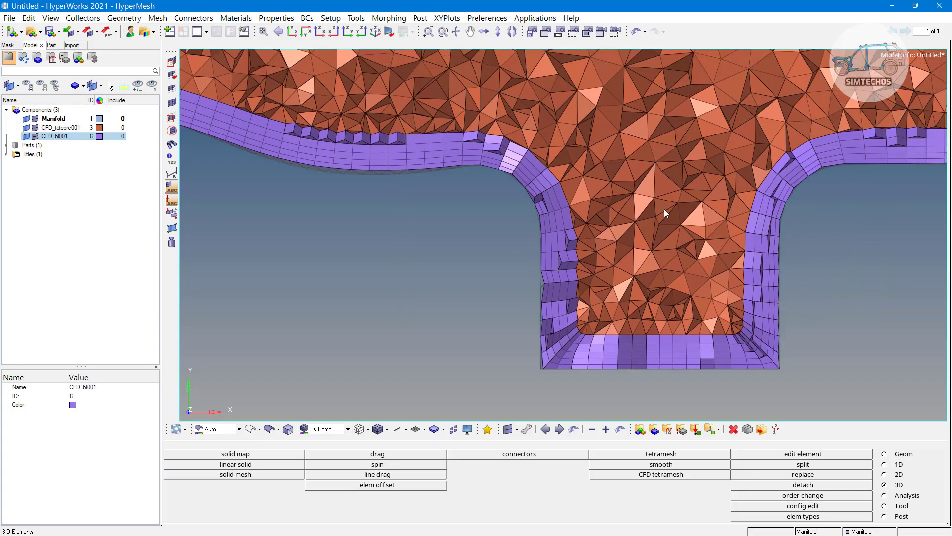